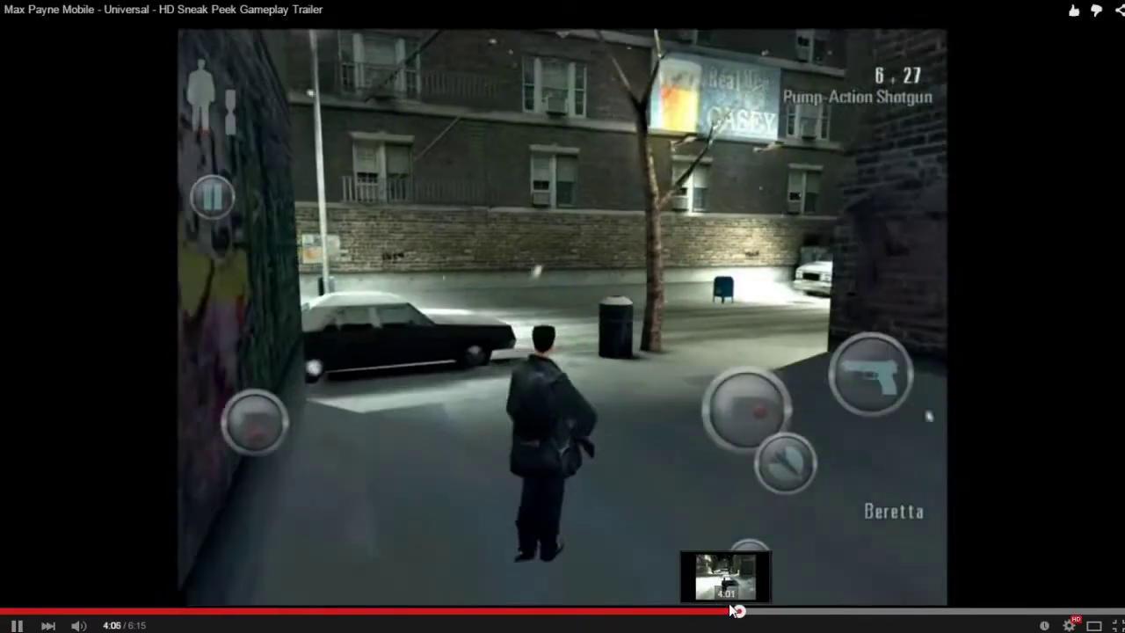
Skip back in the Max Payne Mobile trailer, pause it at 4:18 and exit full screen.
{"action": "left_click", "coordinate": [735, 611]}
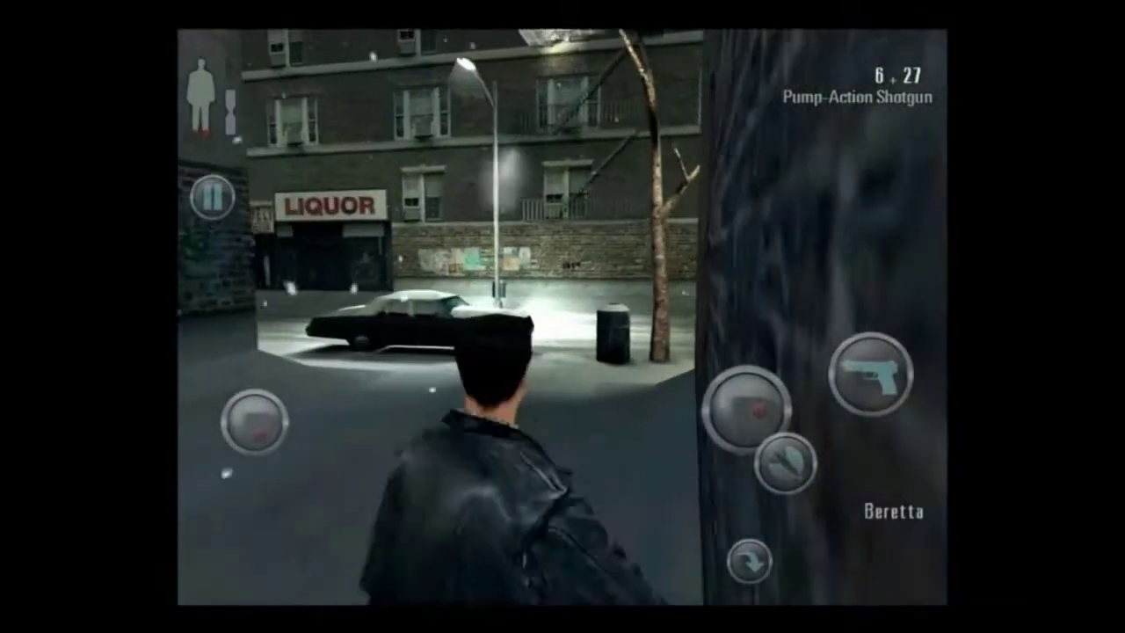
{"action": "left_click", "coordinate": [731, 610]}
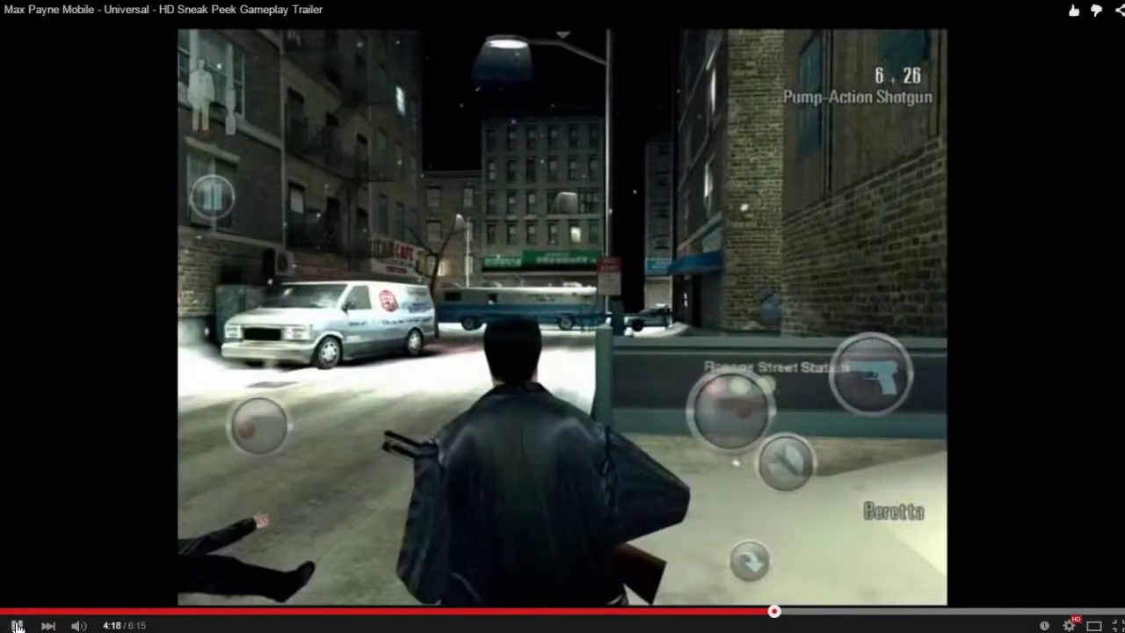
{"action": "left_click", "coordinate": [18, 624]}
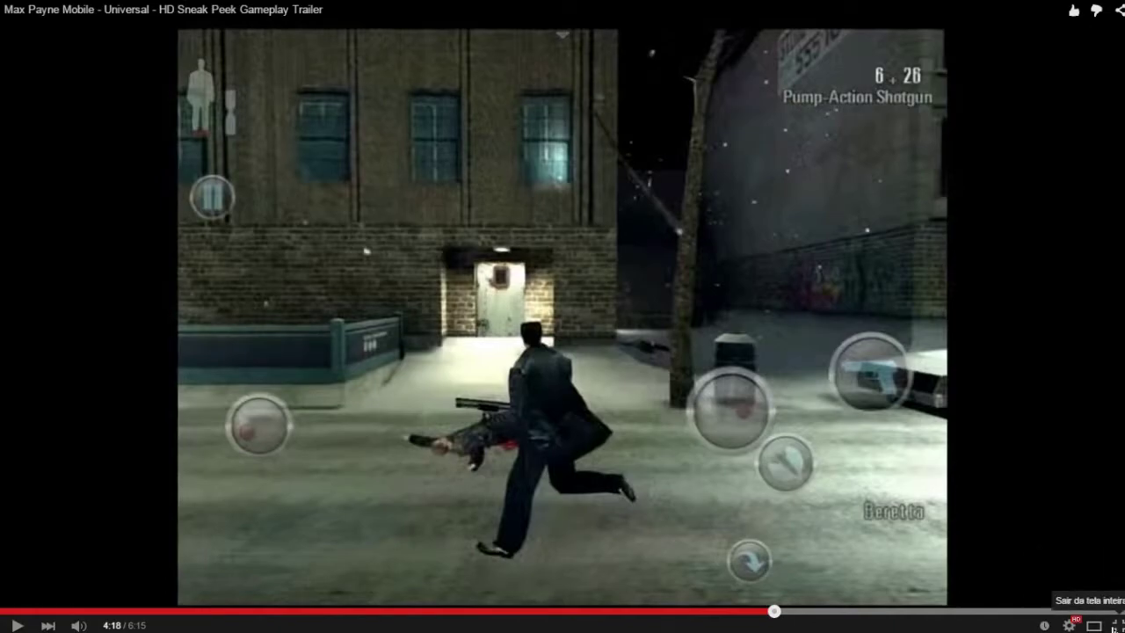
{"action": "left_click", "coordinate": [1114, 624]}
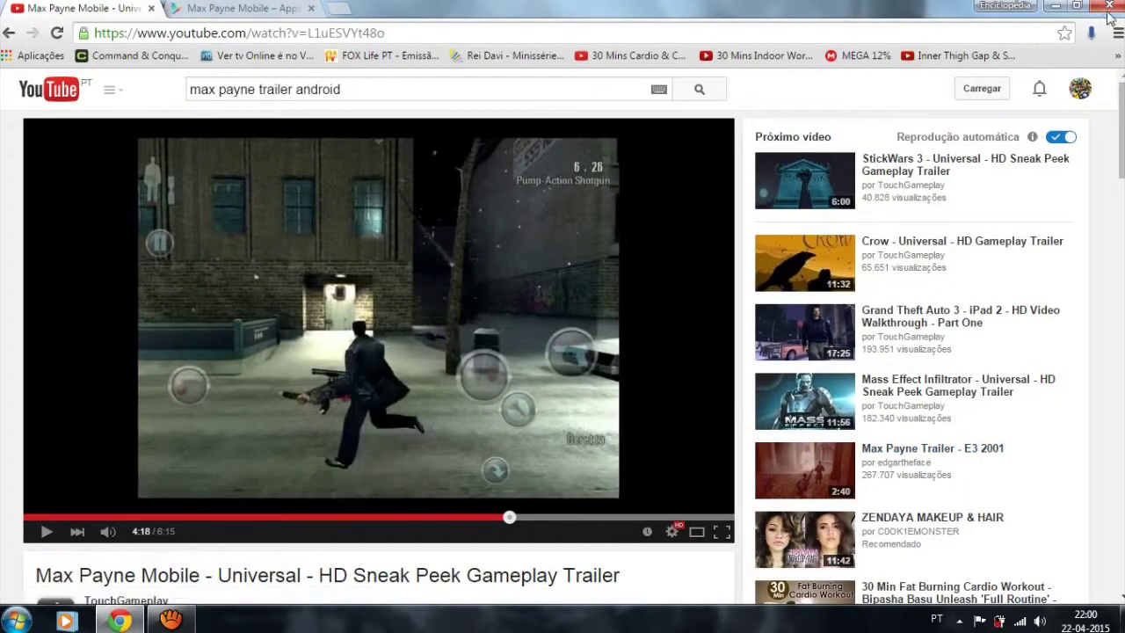
Minimize the browser to show the desktop and refresh the desktop.
{"action": "left_click", "coordinate": [1055, 6]}
{"action": "right_click", "coordinate": [521, 284]}
{"action": "left_click", "coordinate": [581, 331]}
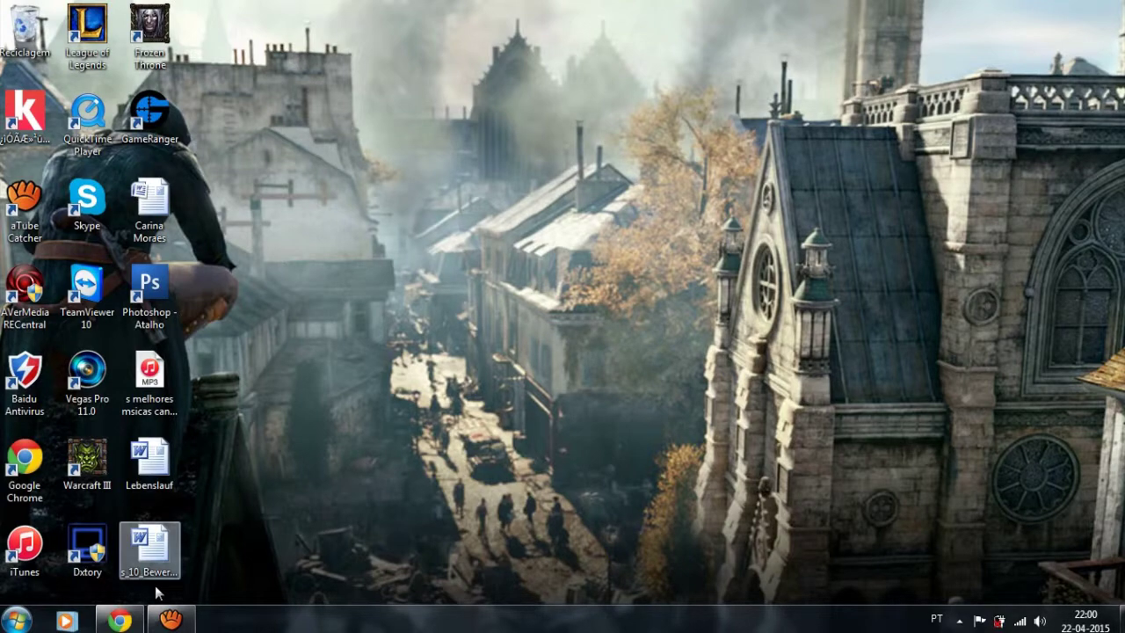
{"action": "left_click", "coordinate": [123, 624]}
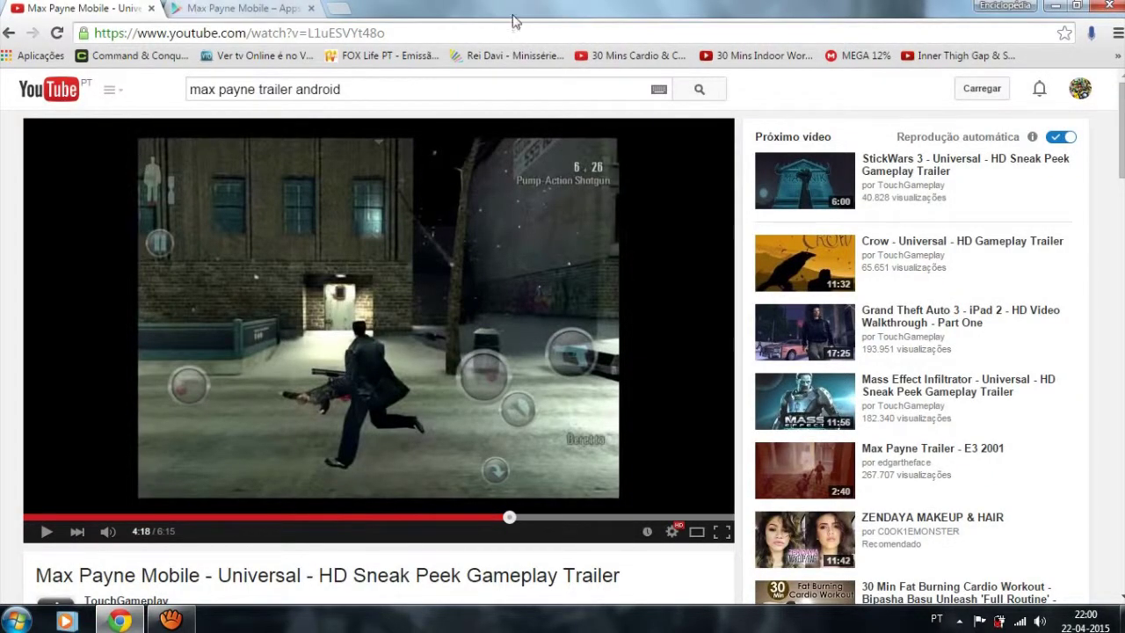
{"action": "left_click", "coordinate": [1055, 6]}
Open the Transferências folder in the file explorer.
{"action": "left_click", "coordinate": [18, 620]}
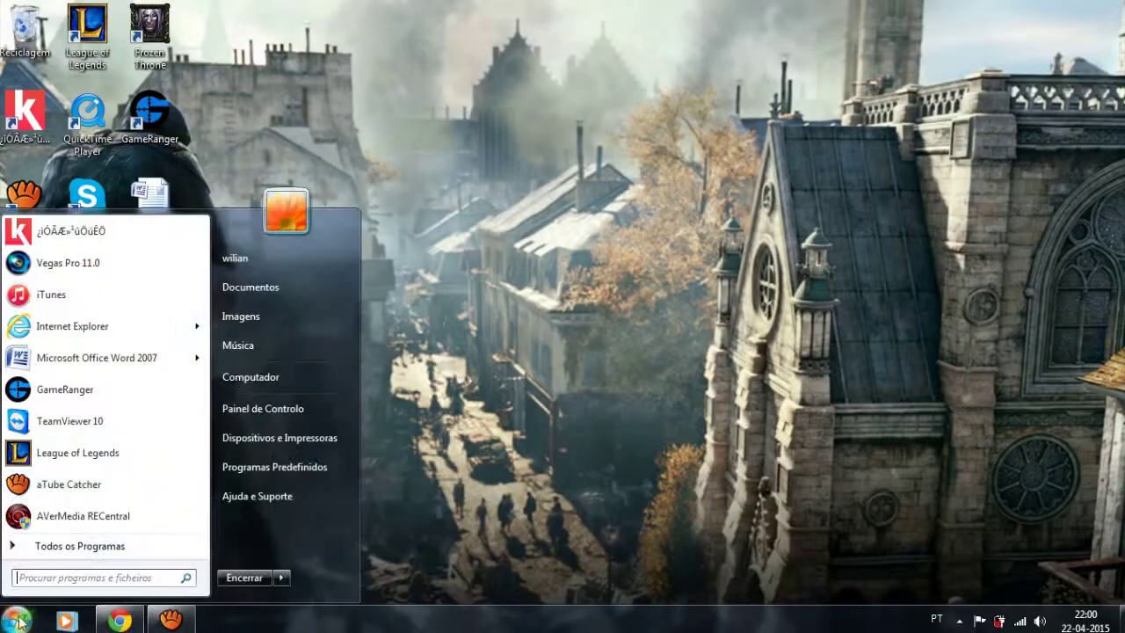
{"action": "left_click", "coordinate": [233, 286]}
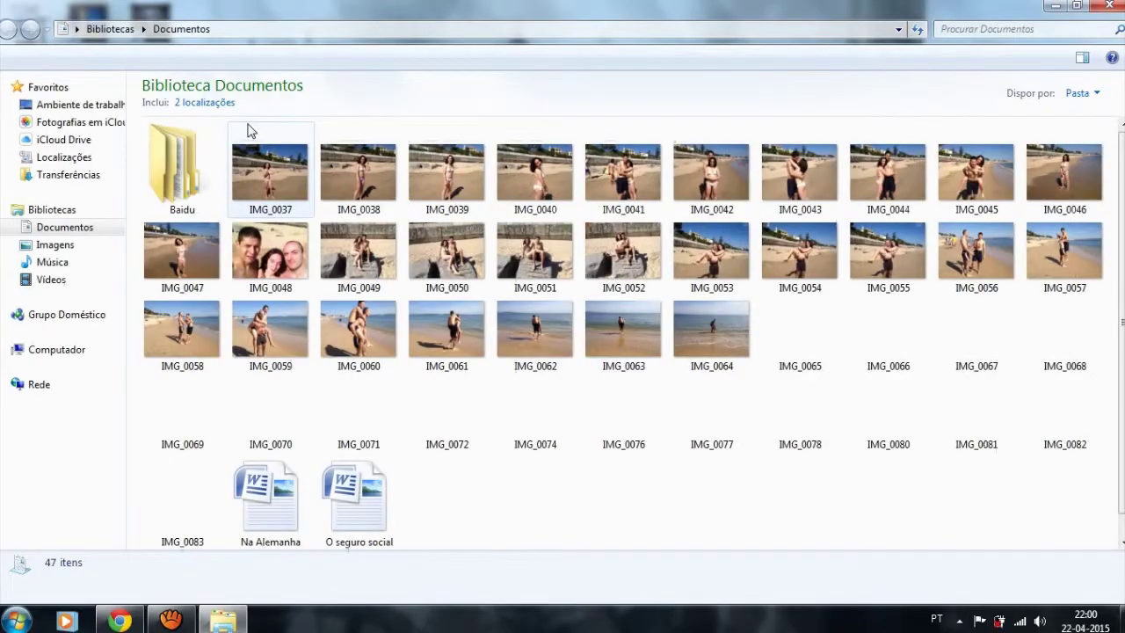
{"action": "left_click", "coordinate": [88, 180]}
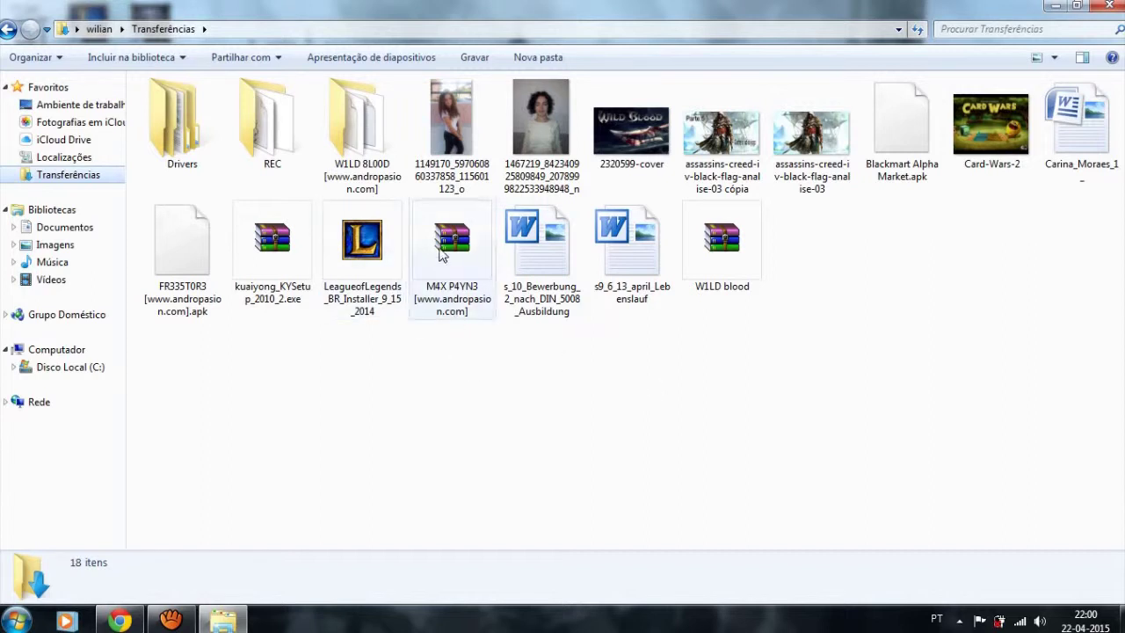
{"action": "mouse_move", "coordinate": [444, 263]}
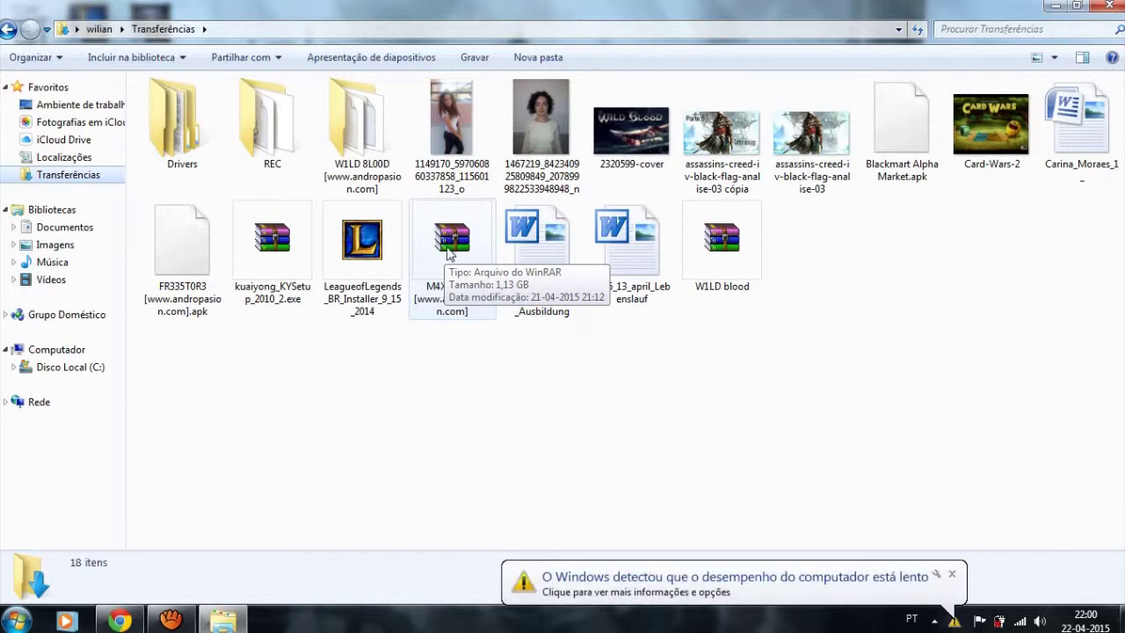
{"action": "left_click", "coordinate": [448, 233]}
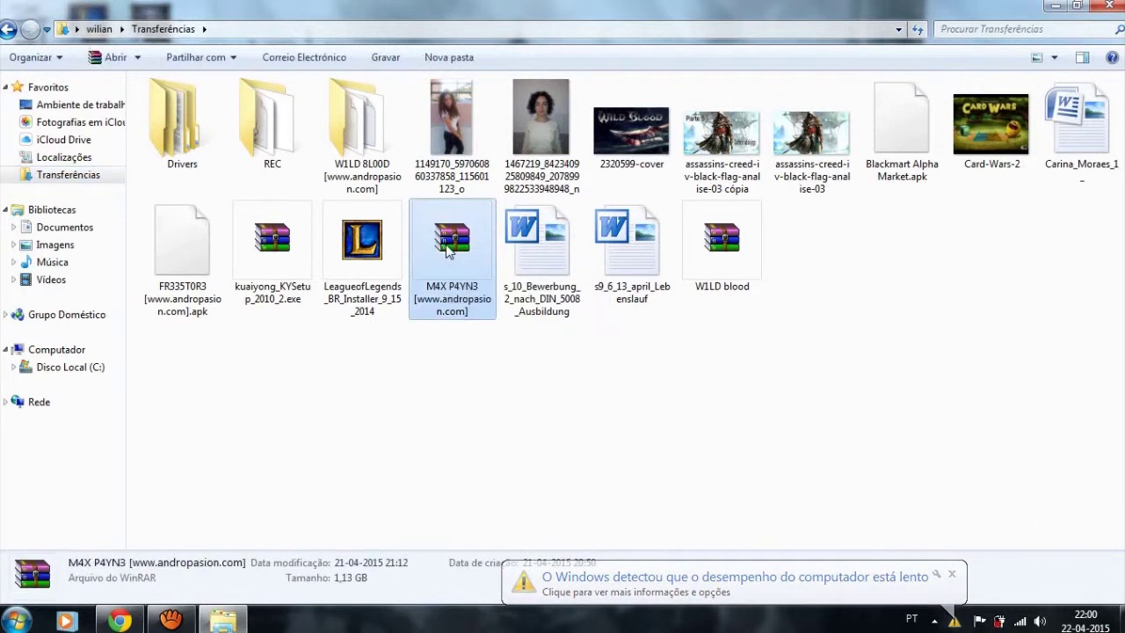
{"action": "right_click", "coordinate": [448, 226]}
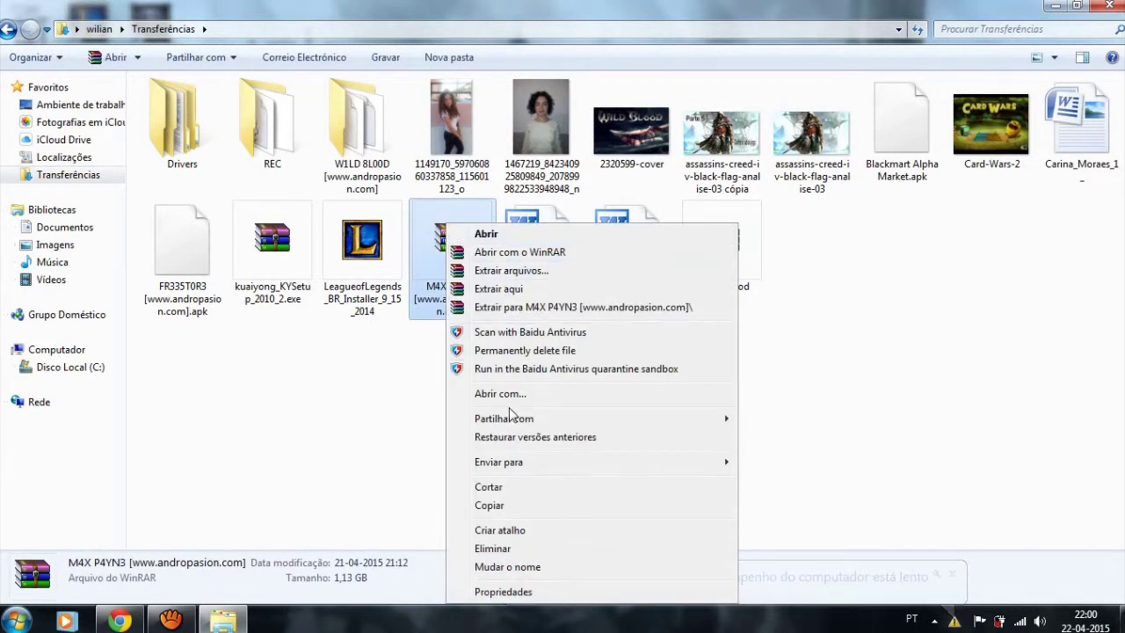
{"action": "left_click", "coordinate": [493, 505]}
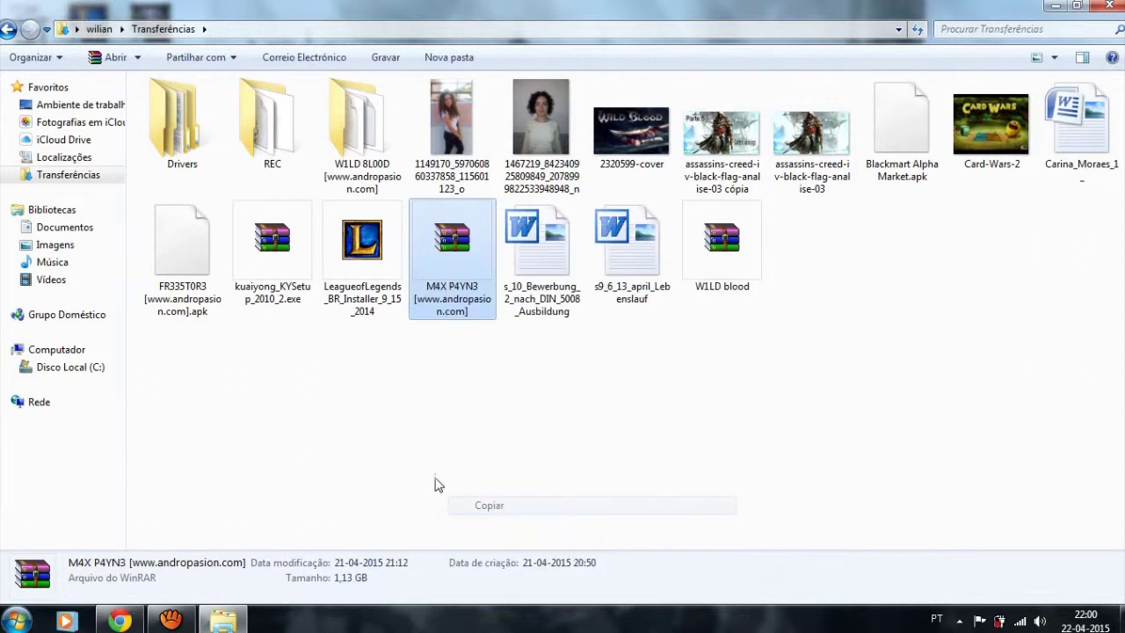
{"action": "left_click", "coordinate": [69, 179]}
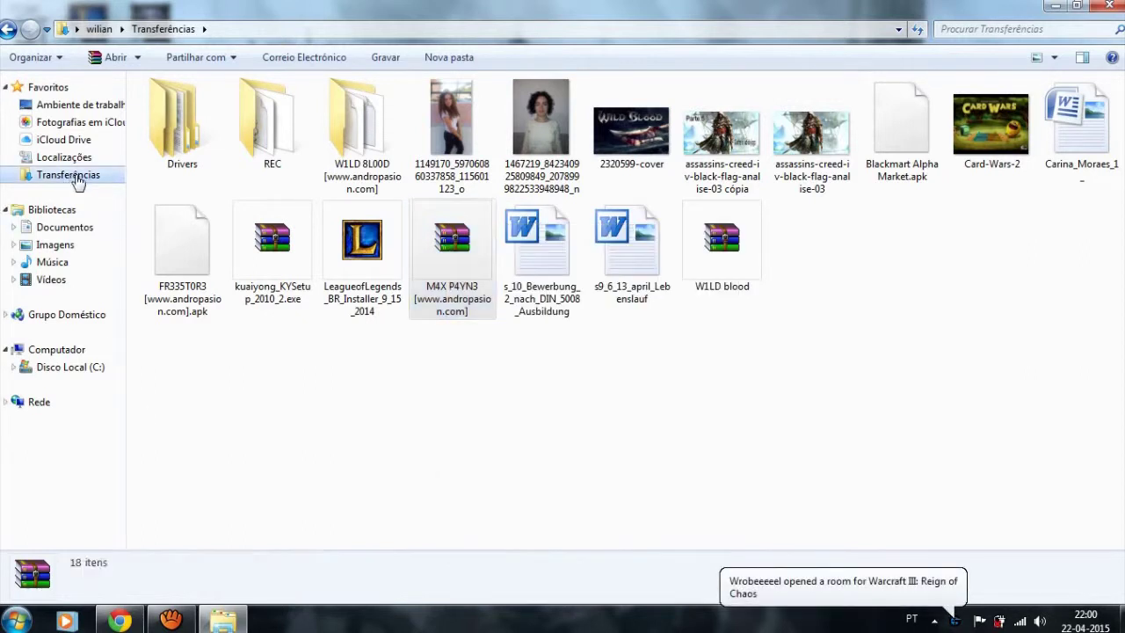
{"action": "left_click", "coordinate": [53, 279]}
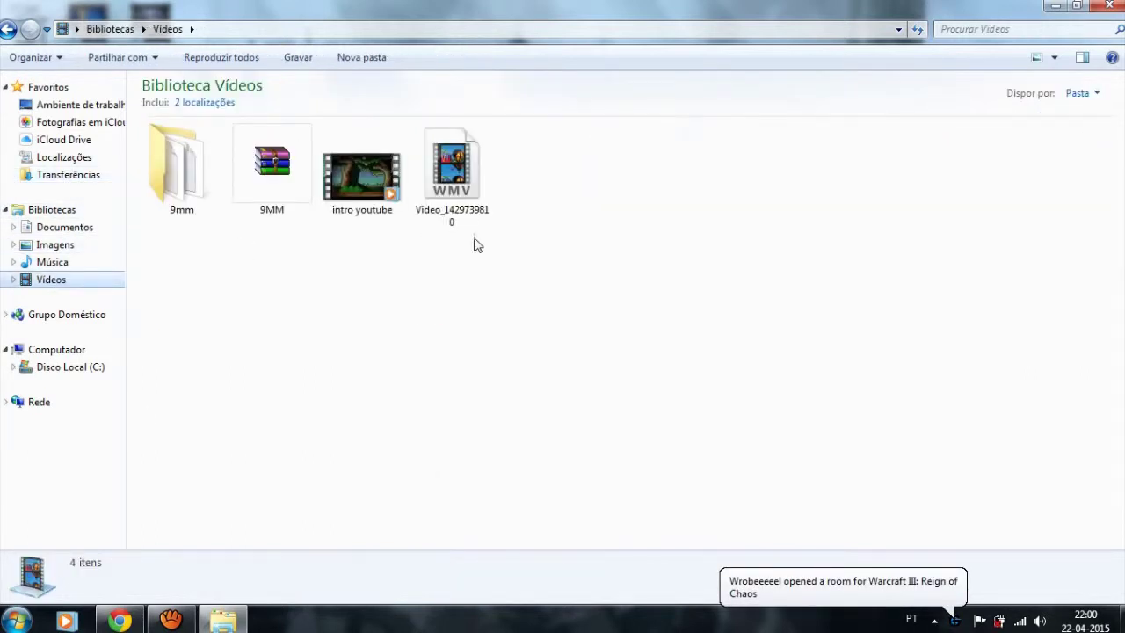
{"action": "right_click", "coordinate": [580, 246]}
{"action": "left_click", "coordinate": [621, 358]}
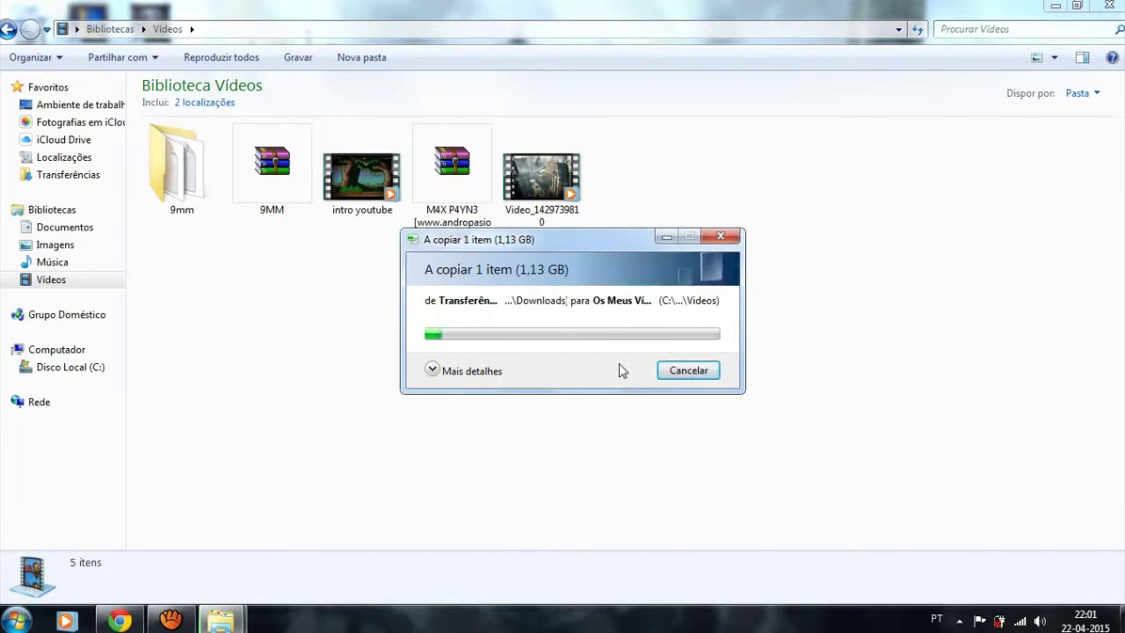
Switch to aTube Catcher, pause and resume the screen recording, and minimize its window.
{"action": "left_click", "coordinate": [173, 621]}
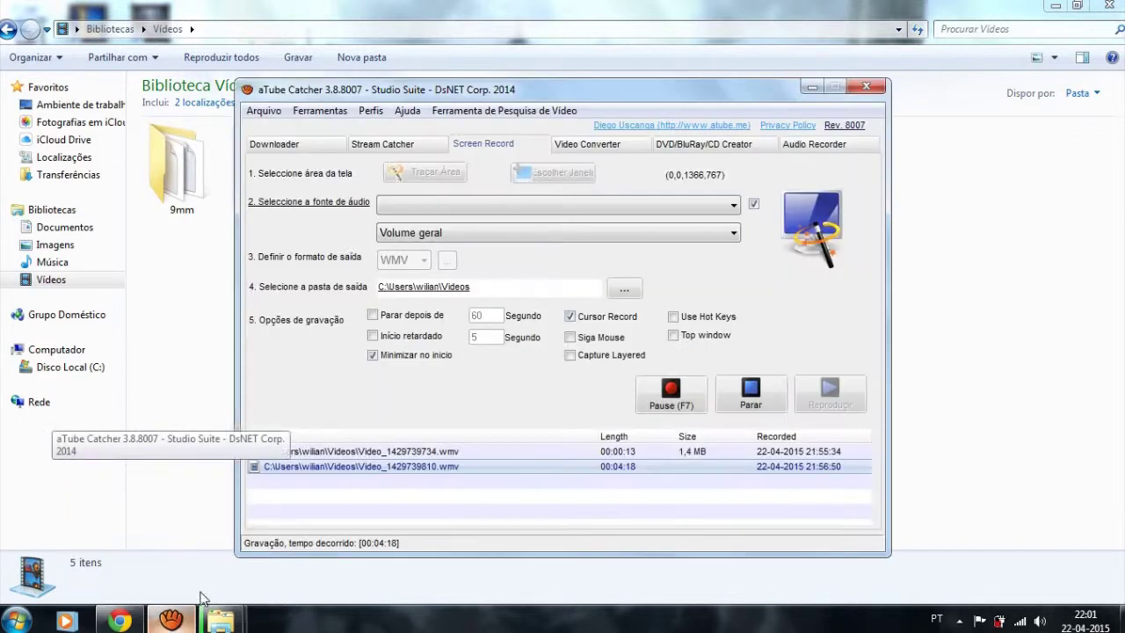
{"action": "left_click", "coordinate": [671, 395]}
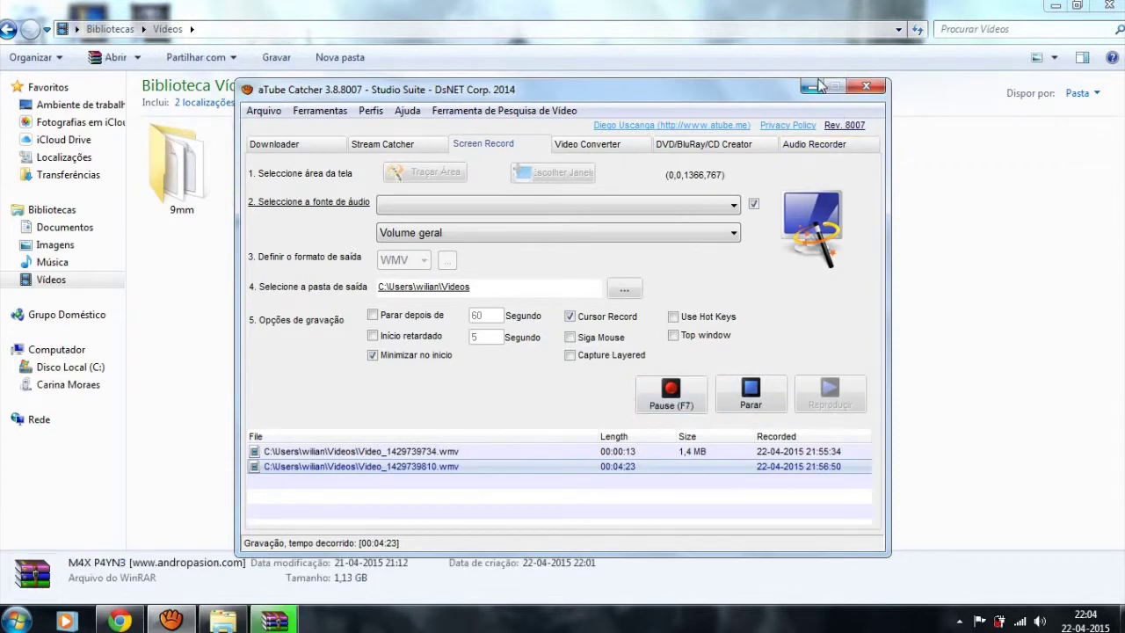
{"action": "left_click", "coordinate": [812, 86]}
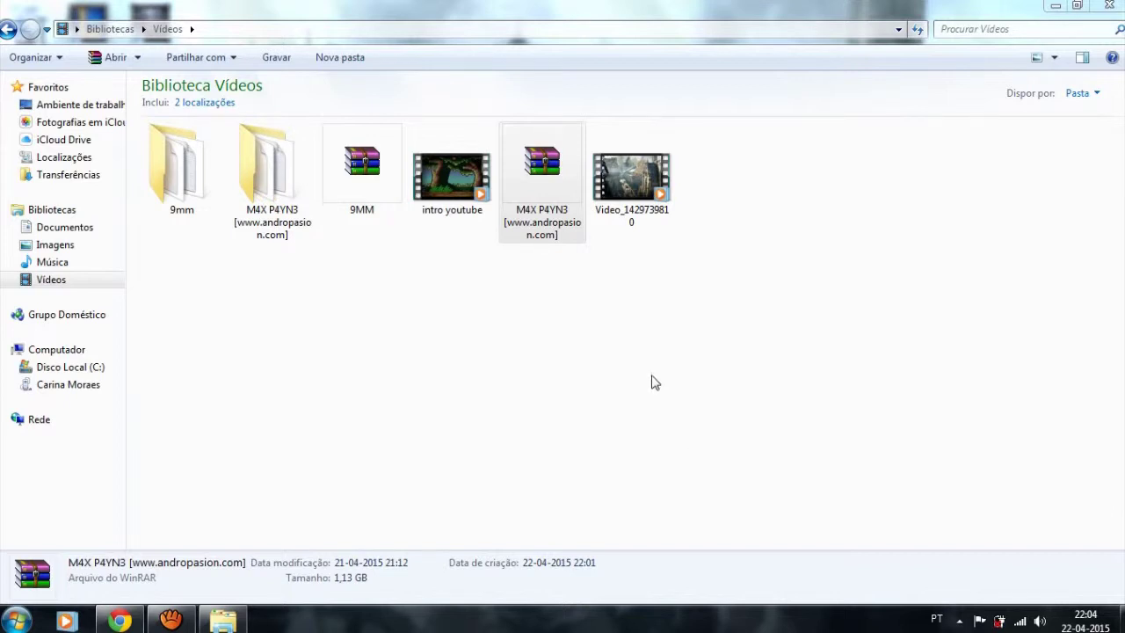
{"action": "right_click", "coordinate": [736, 301]}
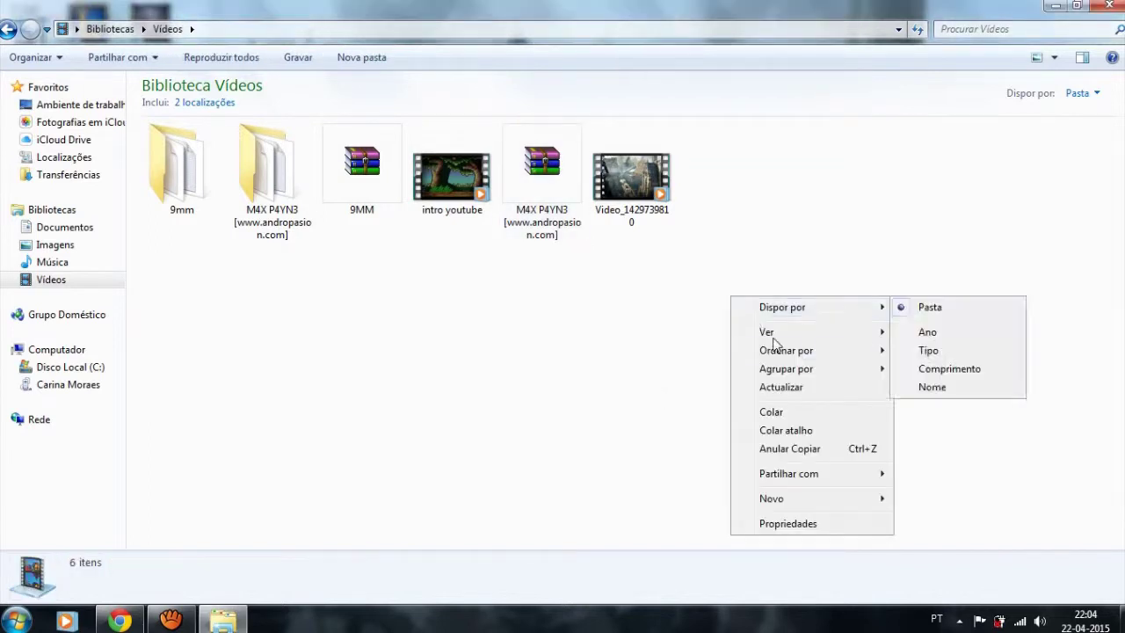
{"action": "left_click", "coordinate": [788, 388]}
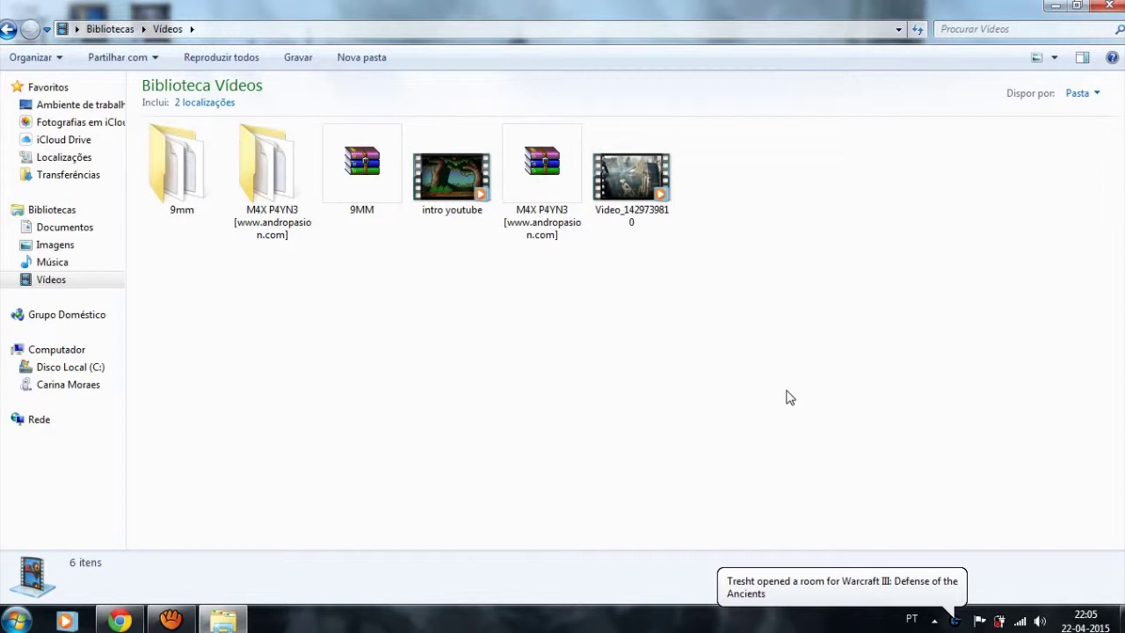
{"action": "right_click", "coordinate": [694, 389]}
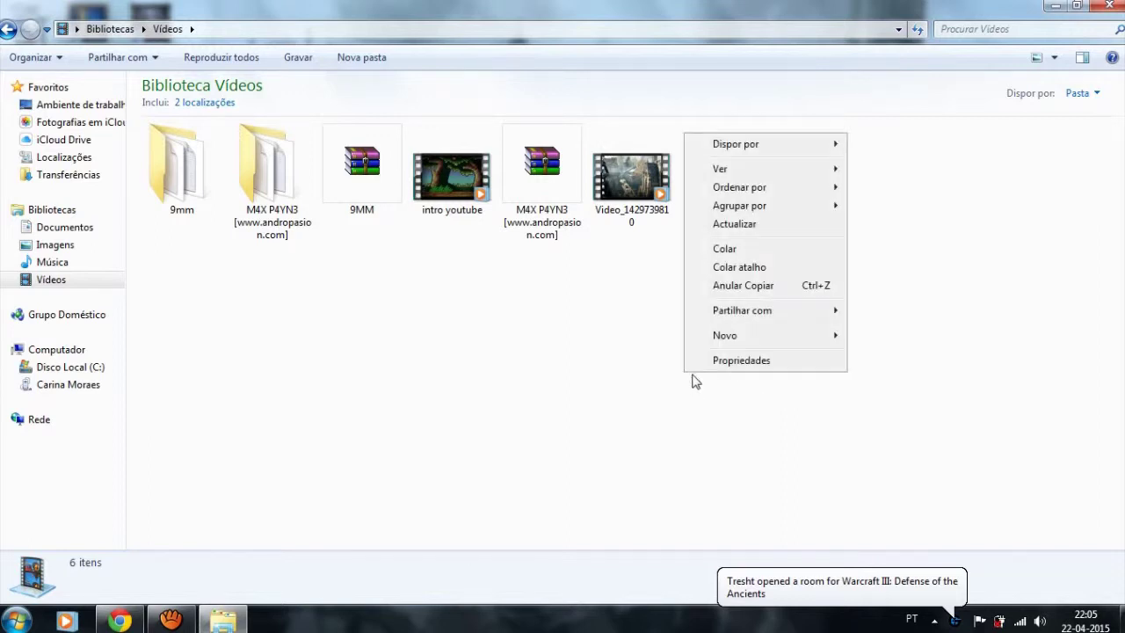
{"action": "left_click", "coordinate": [741, 232]}
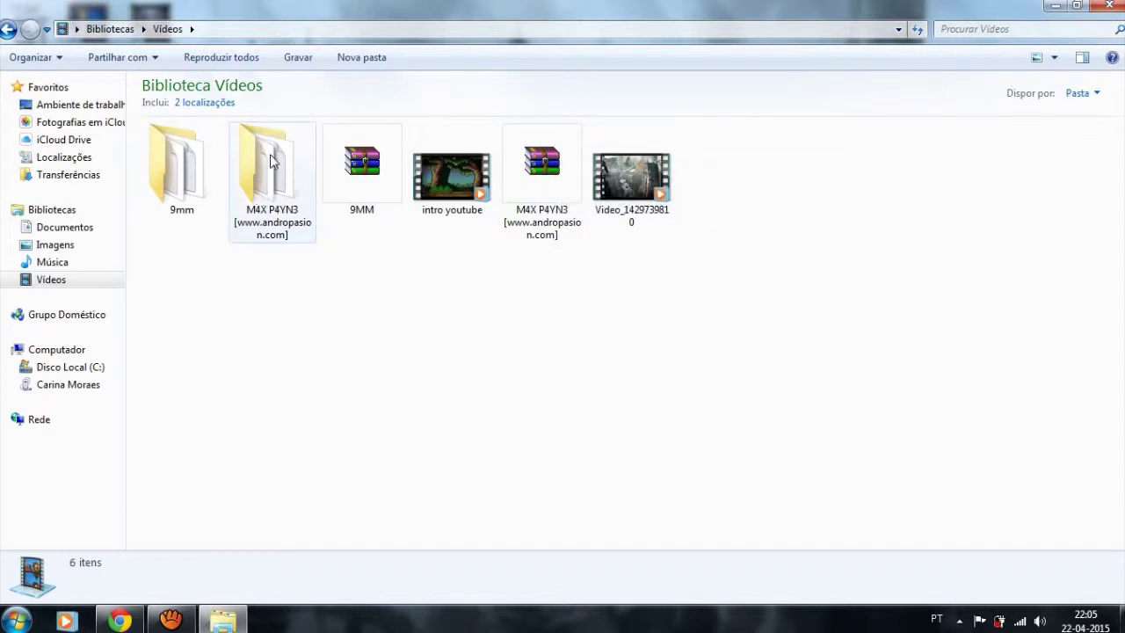
{"action": "double_click", "coordinate": [280, 209]}
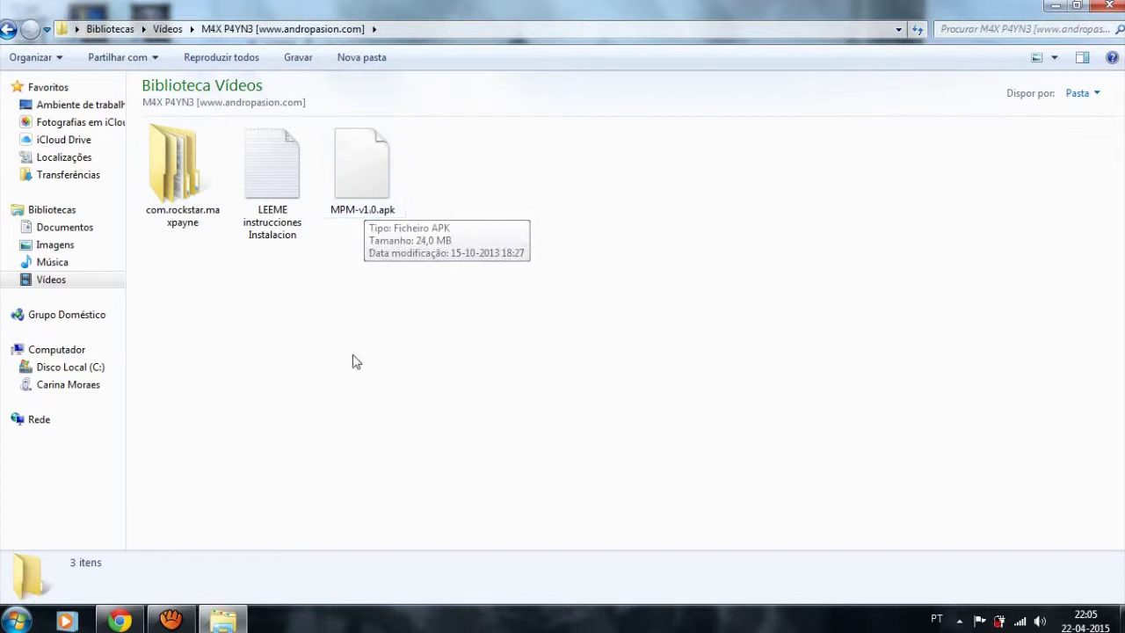
{"action": "right_click", "coordinate": [569, 360]}
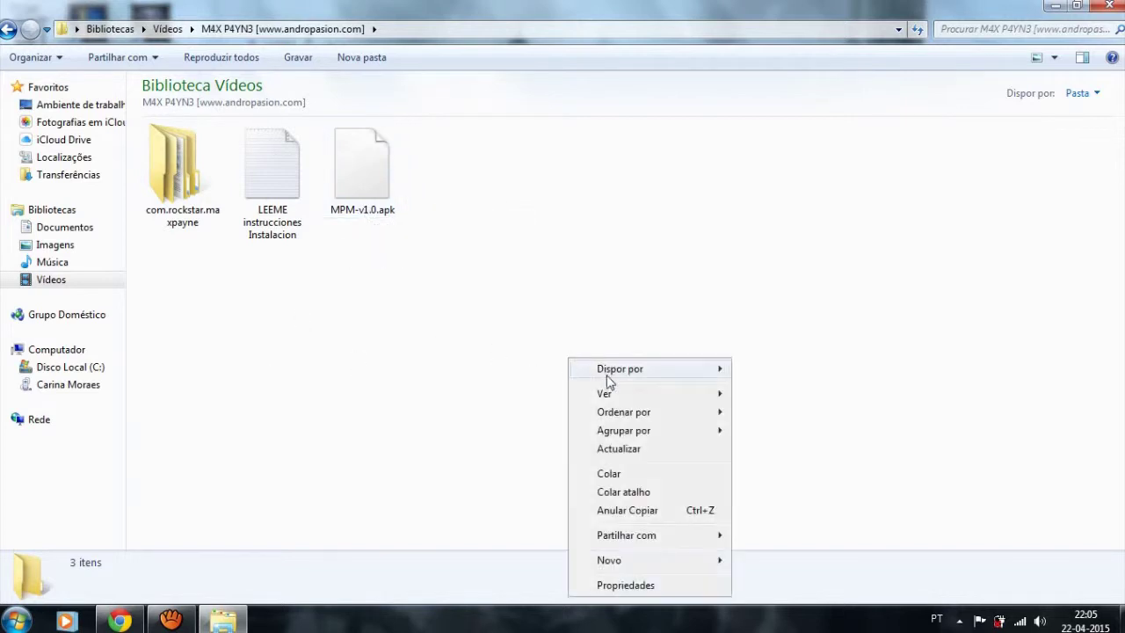
{"action": "left_click", "coordinate": [612, 474]}
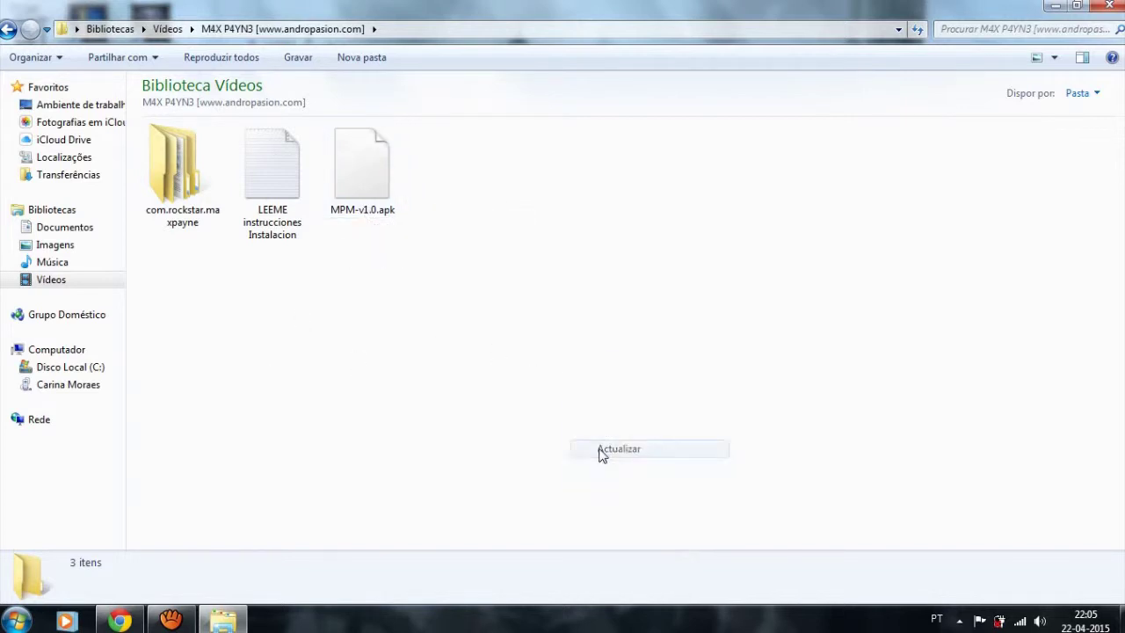
Copy the MPM-v1.0.apk file to the clipboard.
{"action": "left_click", "coordinate": [372, 190]}
{"action": "right_click", "coordinate": [374, 192]}
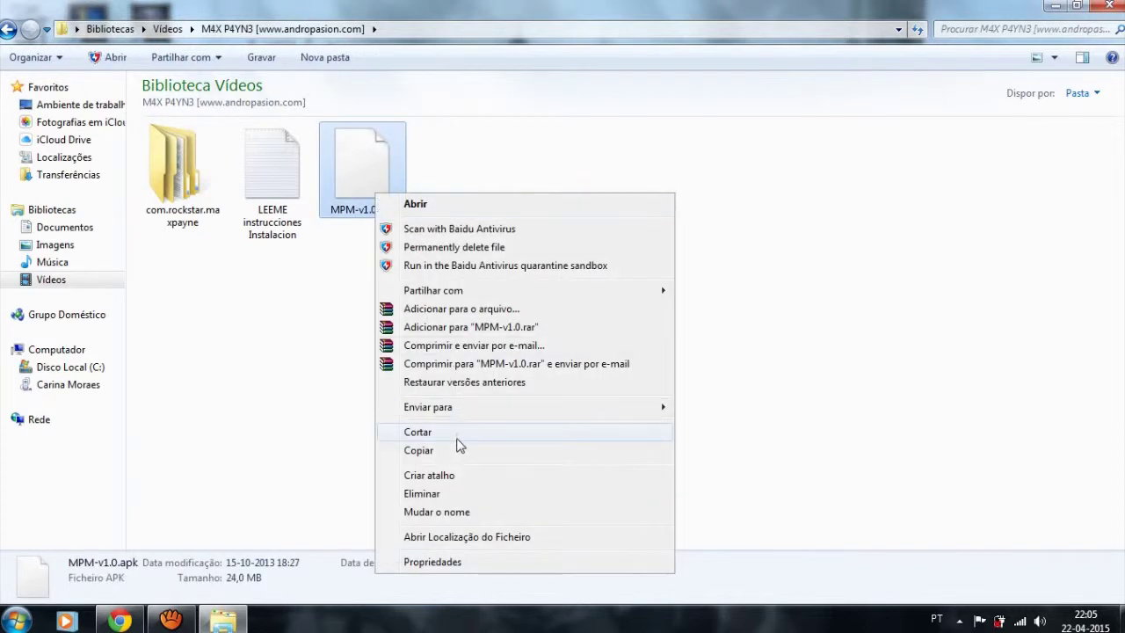
{"action": "left_click", "coordinate": [428, 451]}
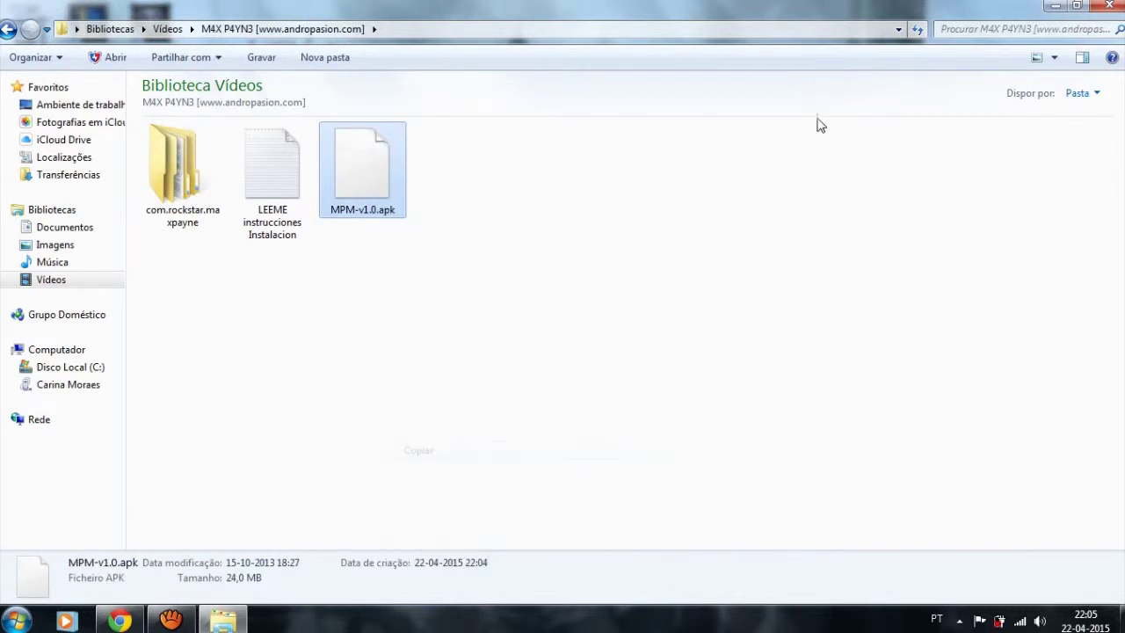
{"action": "left_click", "coordinate": [1055, 6]}
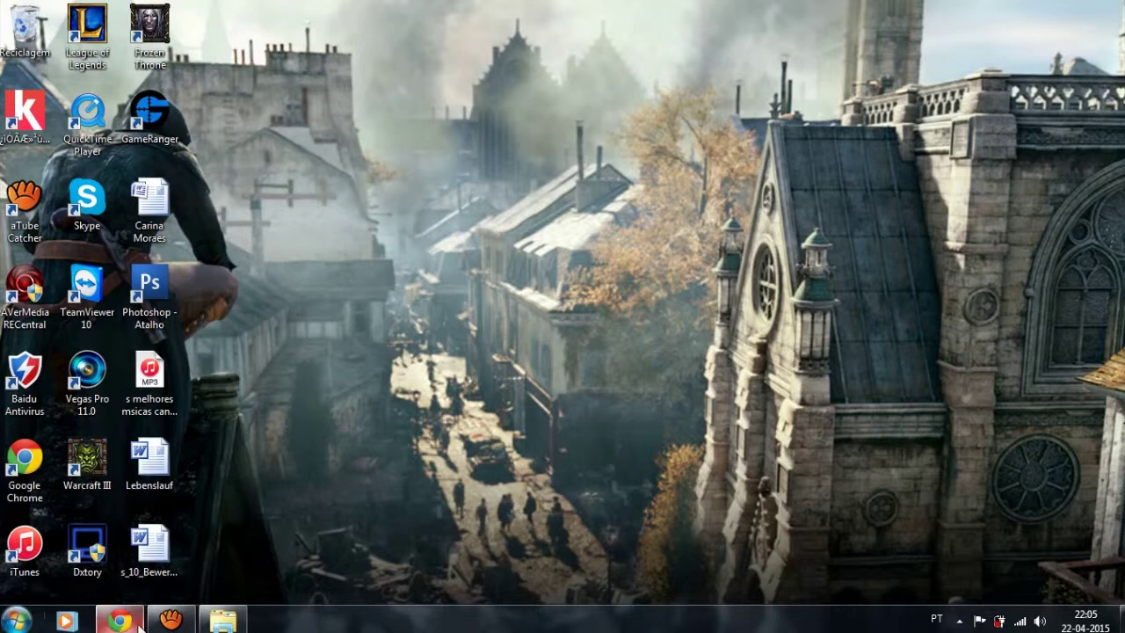
{"action": "mouse_move", "coordinate": [103, 620]}
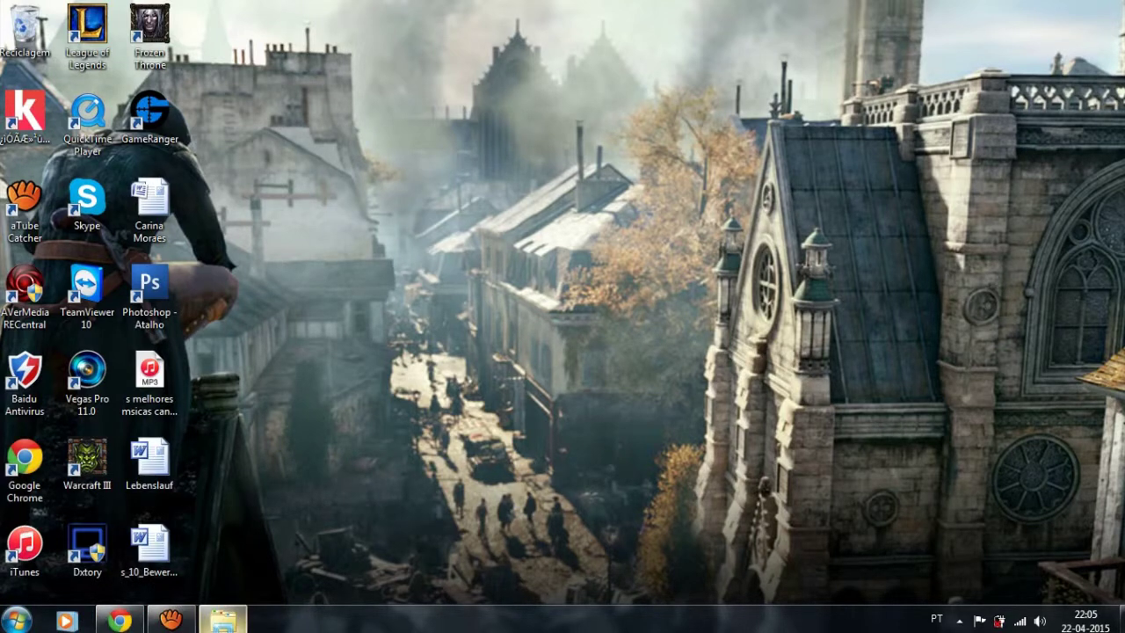
{"action": "left_click", "coordinate": [17, 620]}
{"action": "left_click", "coordinate": [223, 620]}
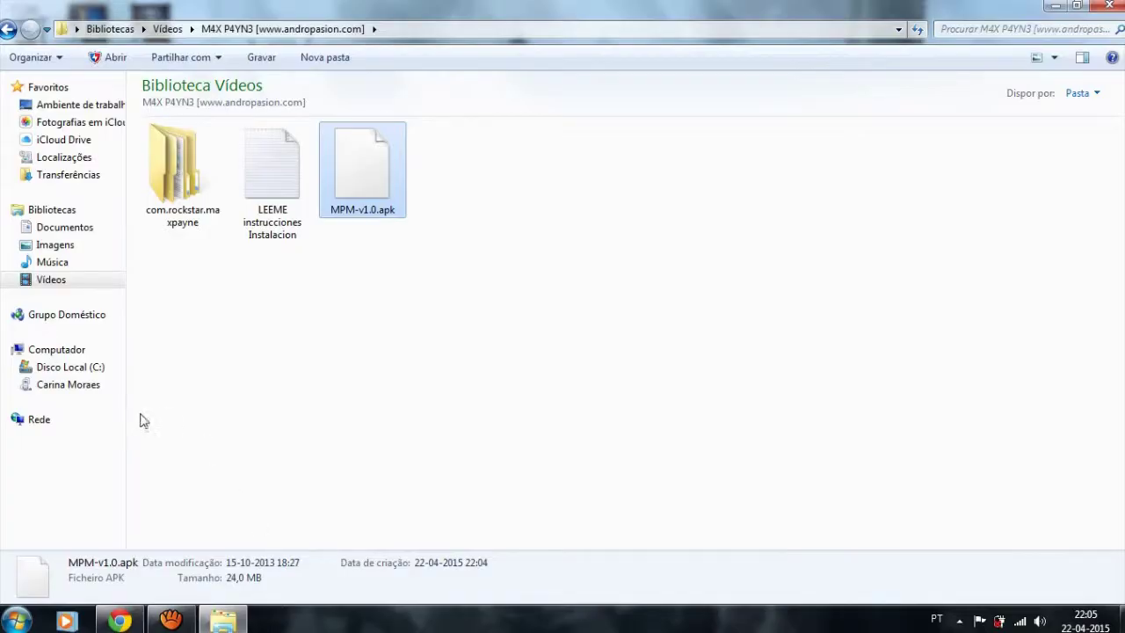
Open the apk folder in the connected device's Tablet storage and delete the Card Wars v1.1.7 apkmania.com file.
{"action": "left_click", "coordinate": [61, 387]}
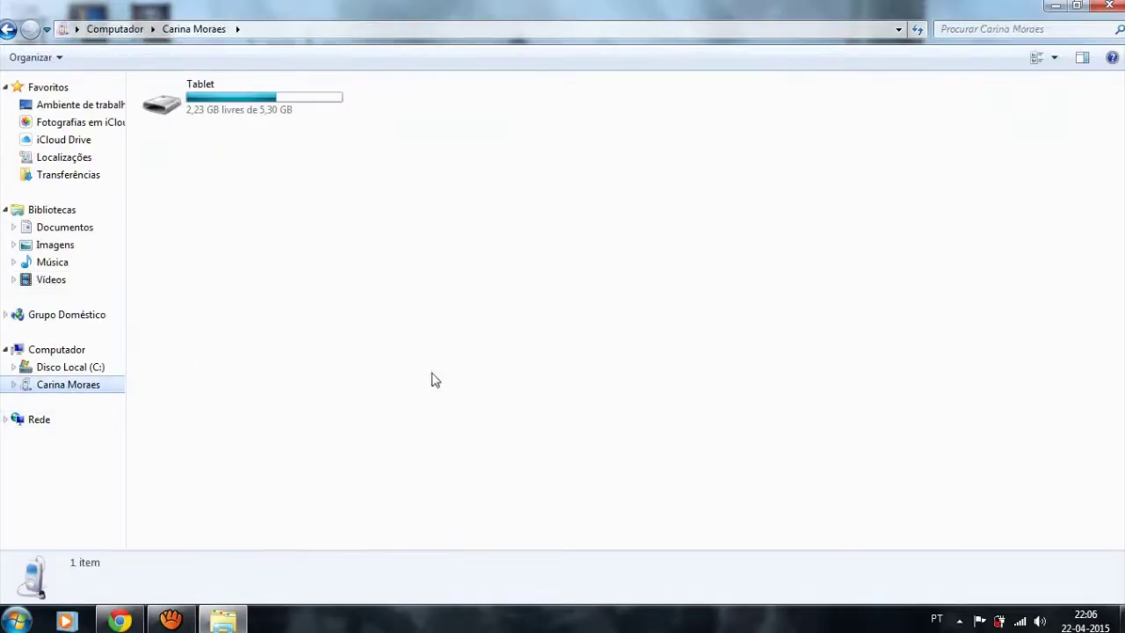
{"action": "double_click", "coordinate": [237, 117]}
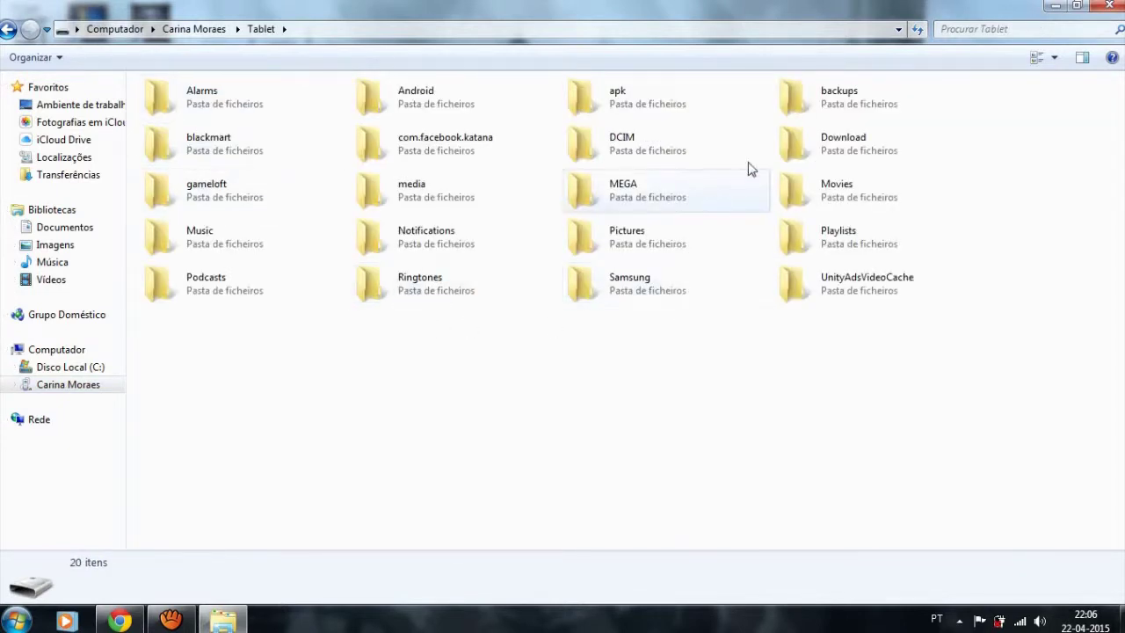
{"action": "left_click", "coordinate": [621, 110]}
{"action": "double_click", "coordinate": [620, 111]}
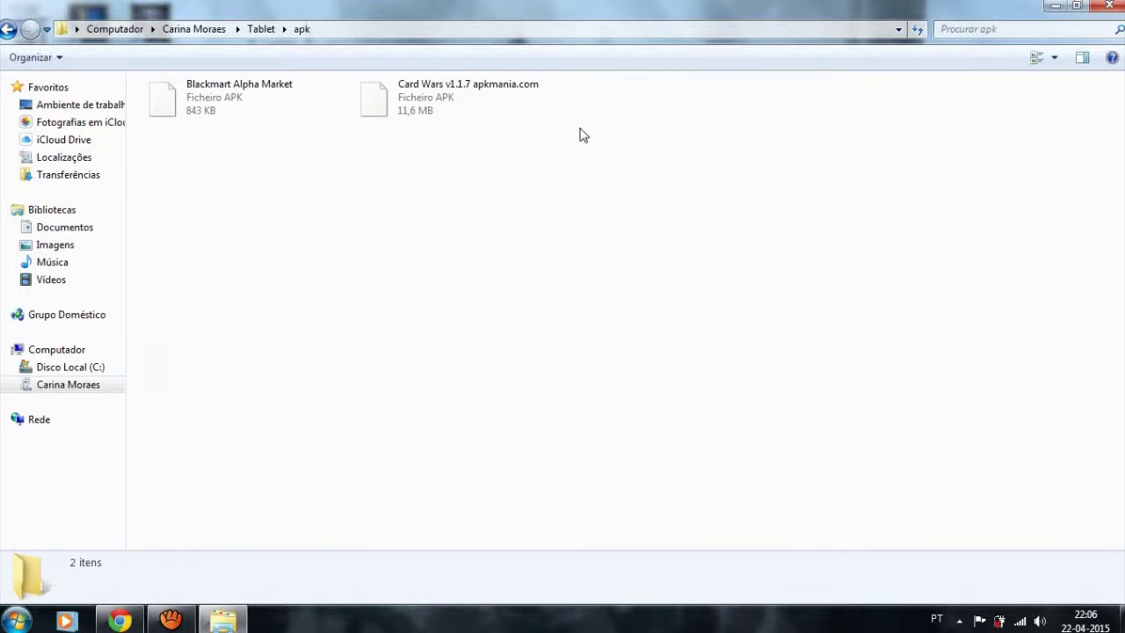
{"action": "left_click", "coordinate": [404, 109]}
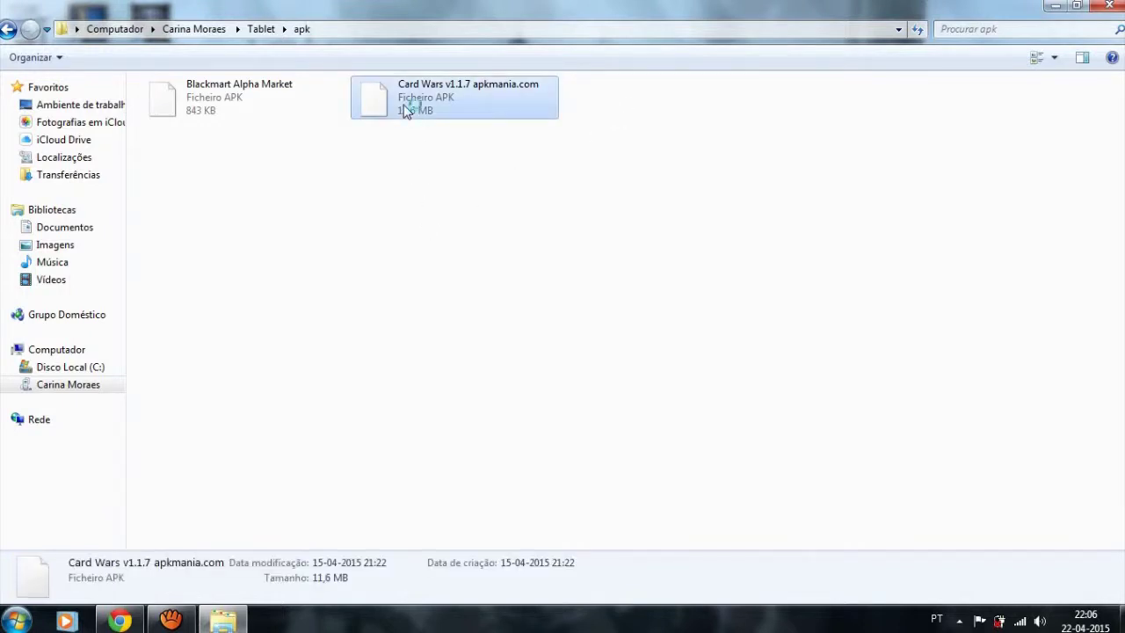
{"action": "key", "text": "Delete"}
{"action": "left_click", "coordinate": [681, 307]}
Refresh the tablet's apk folder and paste the copied MPM-v1.0.apk file into it.
{"action": "right_click", "coordinate": [404, 117]}
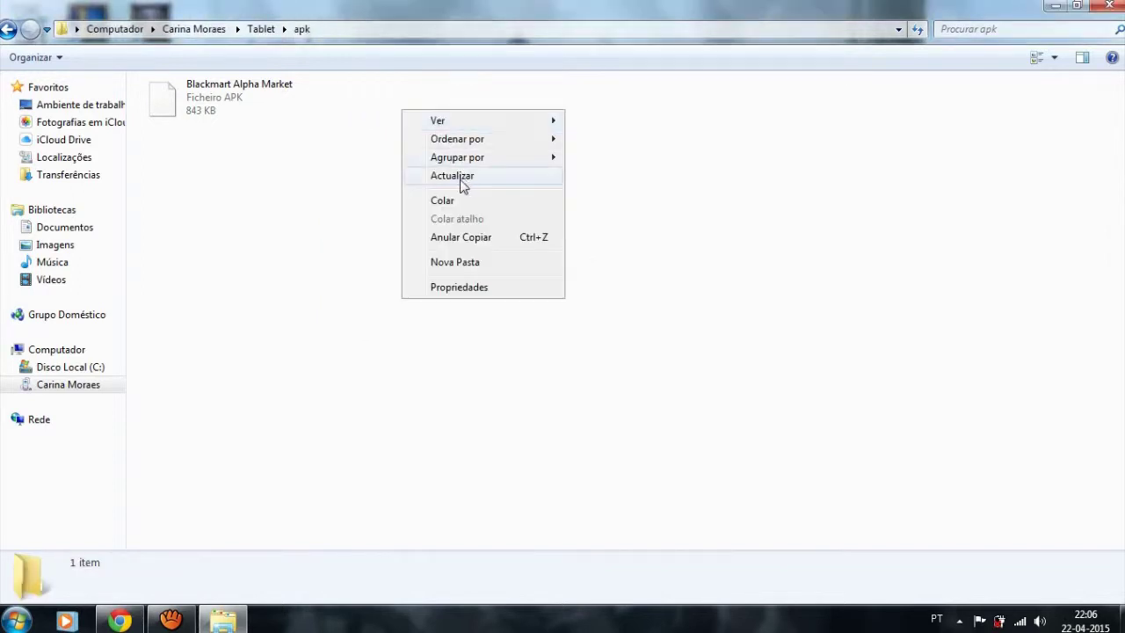
{"action": "left_click", "coordinate": [459, 181]}
{"action": "key", "text": "ctrl+v"}
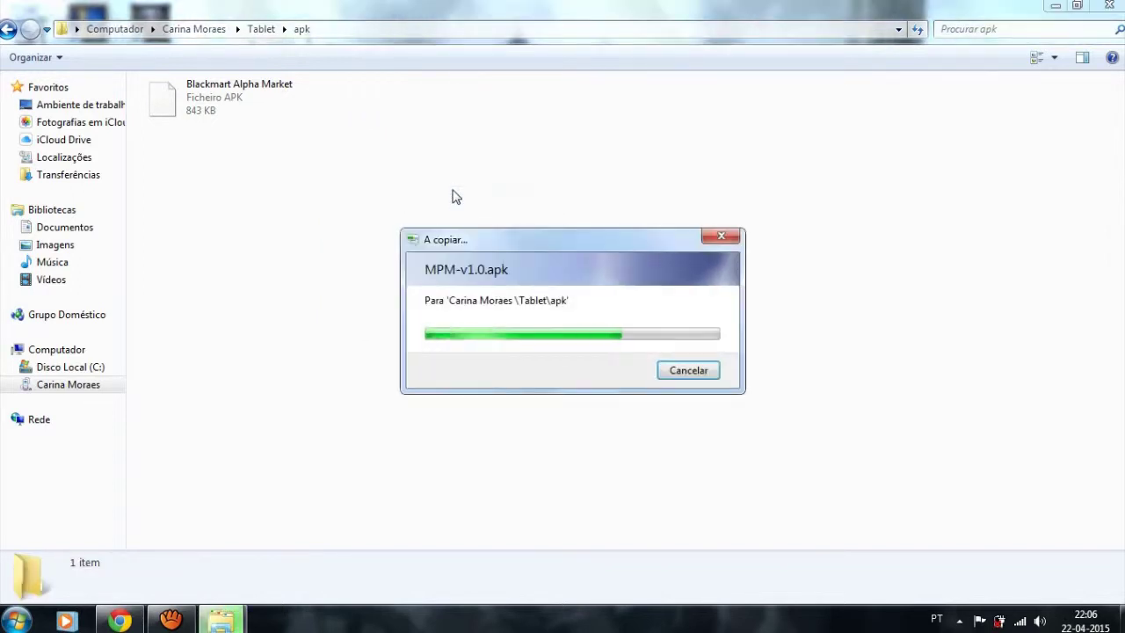
{"action": "left_click", "coordinate": [9, 29]}
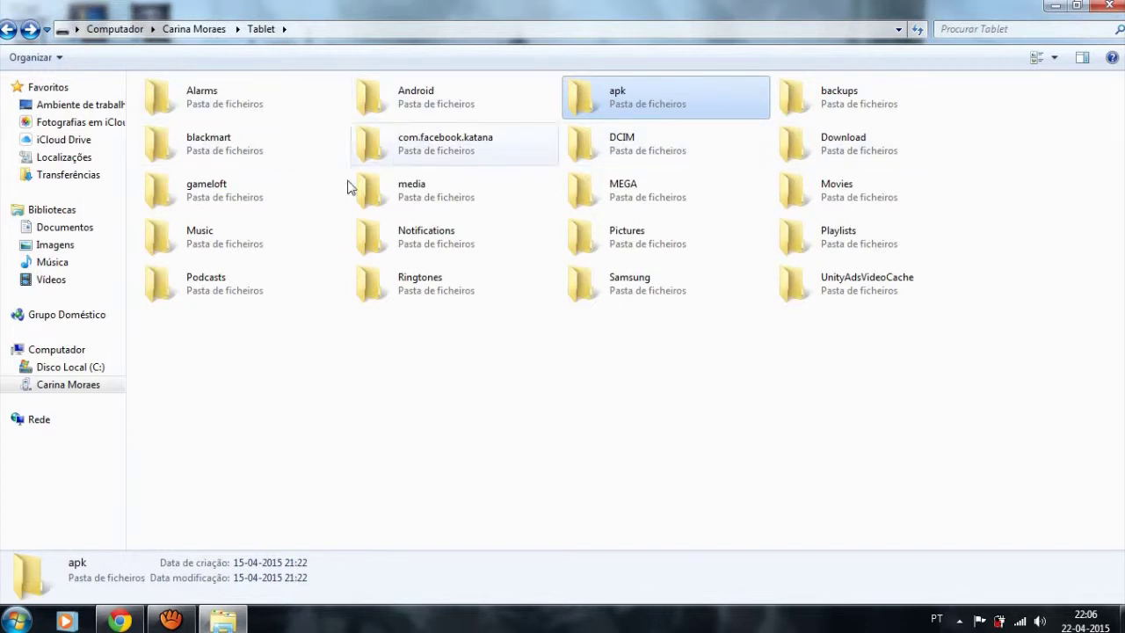
{"action": "left_click", "coordinate": [71, 176]}
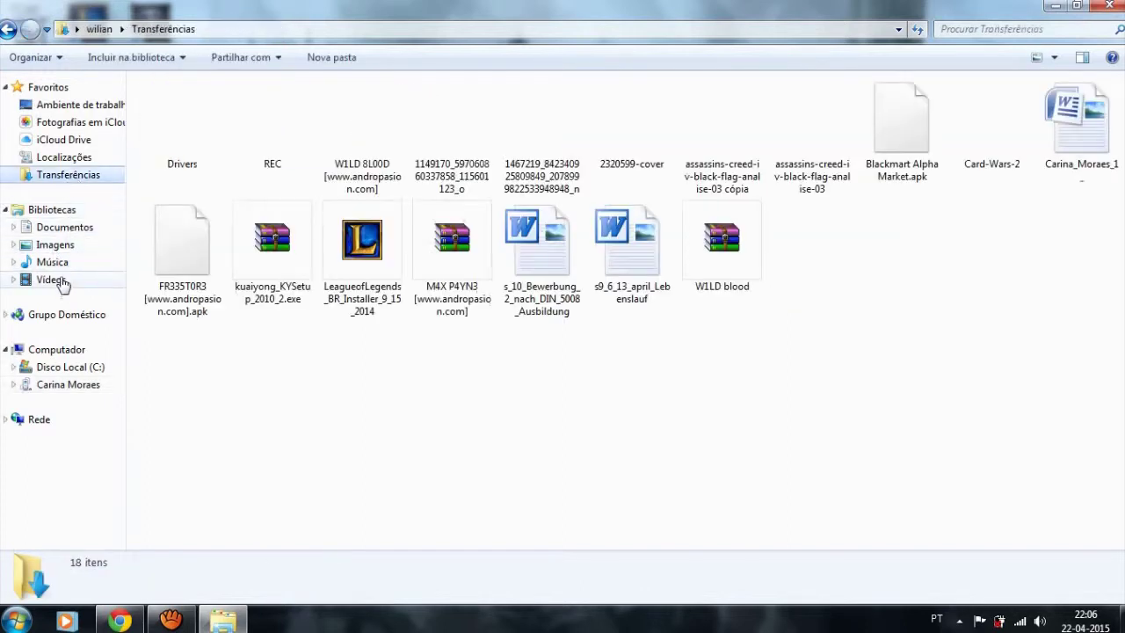
{"action": "left_click", "coordinate": [113, 279]}
{"action": "double_click", "coordinate": [307, 213]}
{"action": "left_click", "coordinate": [184, 210]}
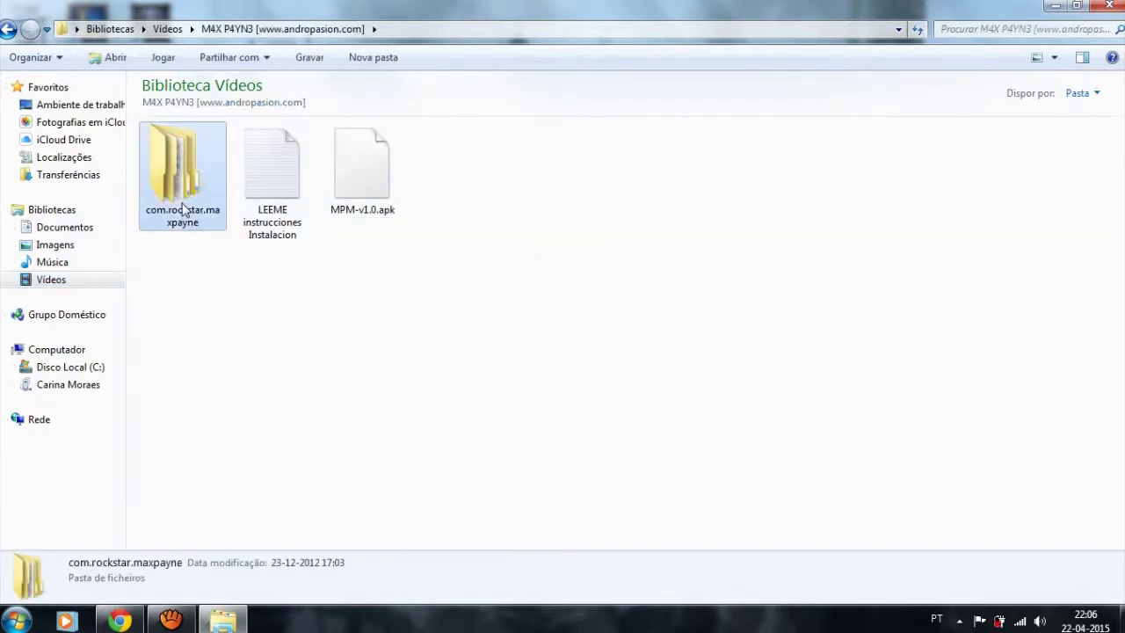
{"action": "double_click", "coordinate": [184, 209]}
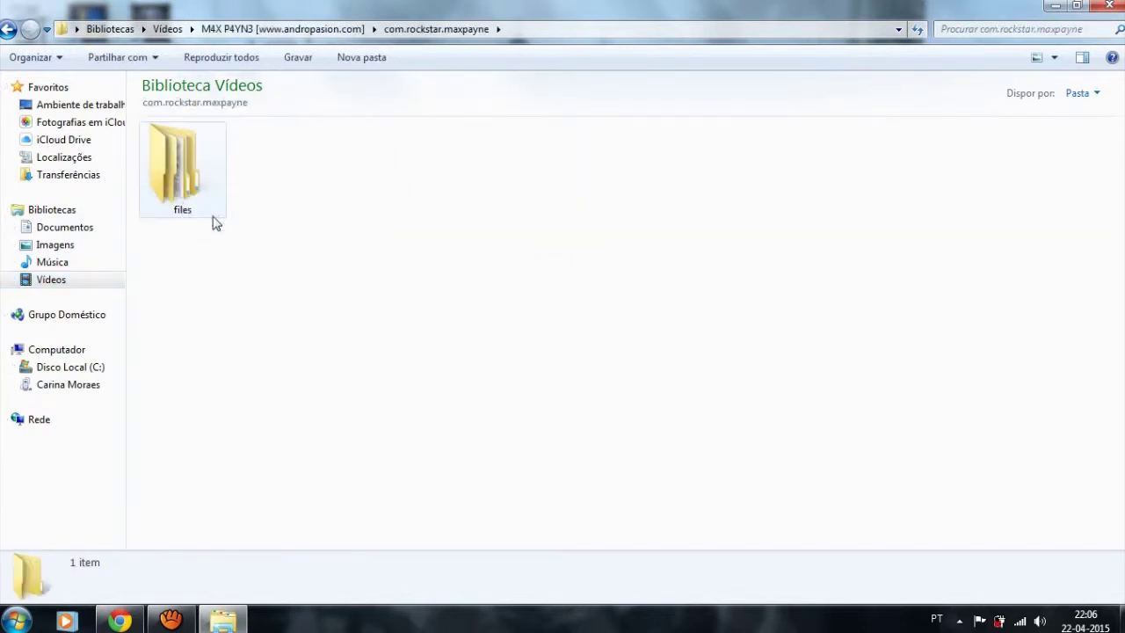
{"action": "double_click", "coordinate": [173, 184]}
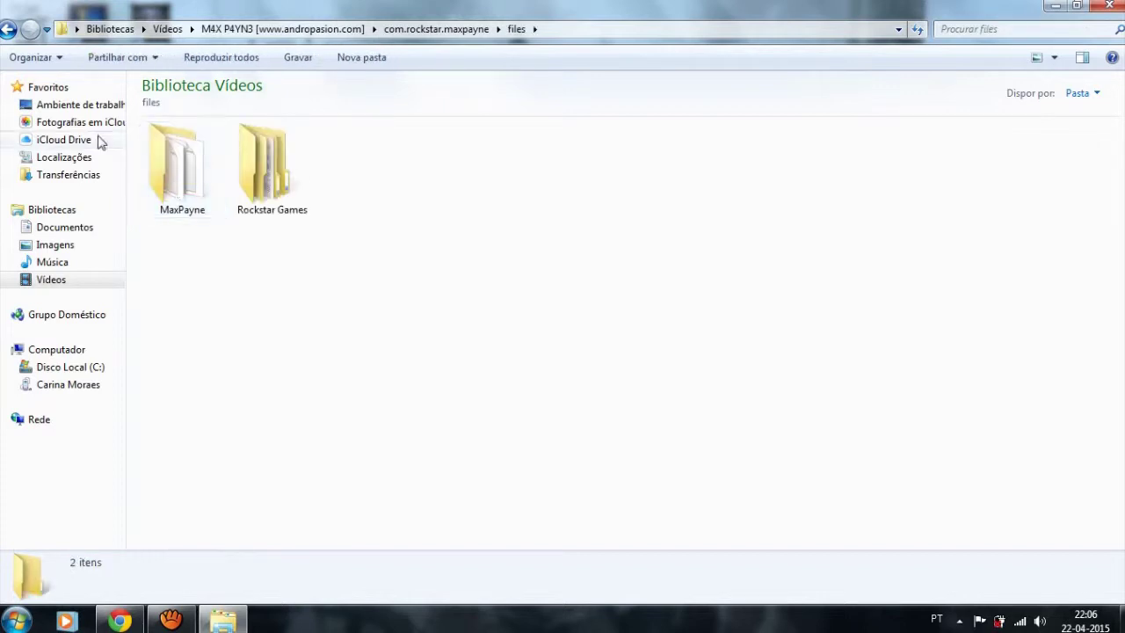
{"action": "left_click", "coordinate": [9, 31]}
{"action": "left_click", "coordinate": [9, 30]}
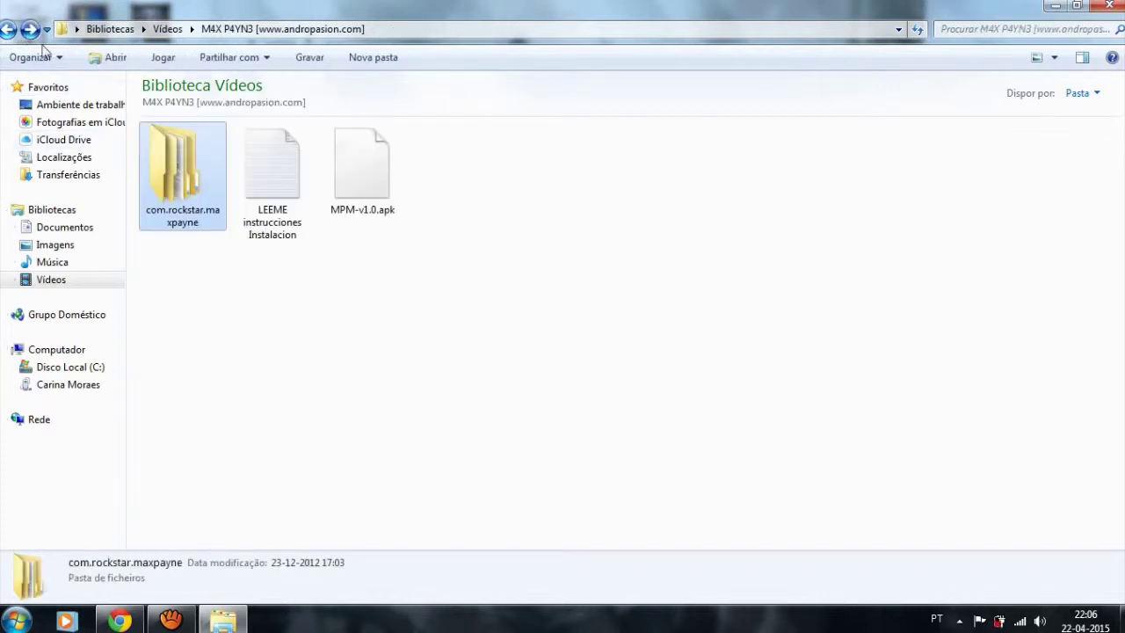
Copy the com.rockstar.maxpayne folder into the Android\data folder of the device's Tablet storage.
{"action": "right_click", "coordinate": [198, 191]}
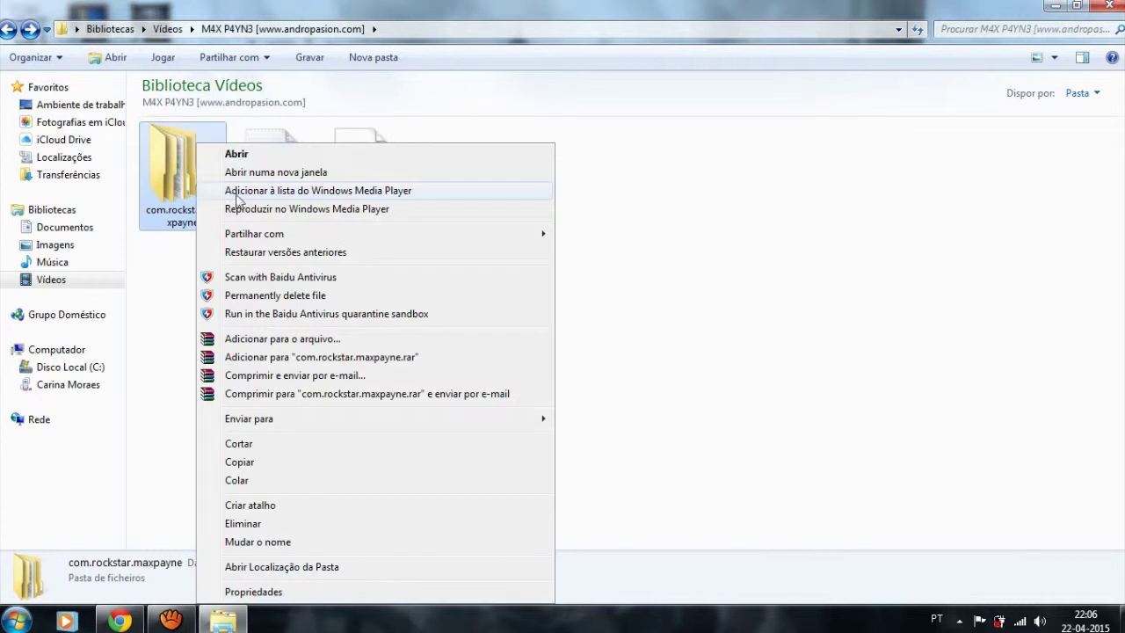
{"action": "left_click", "coordinate": [247, 463]}
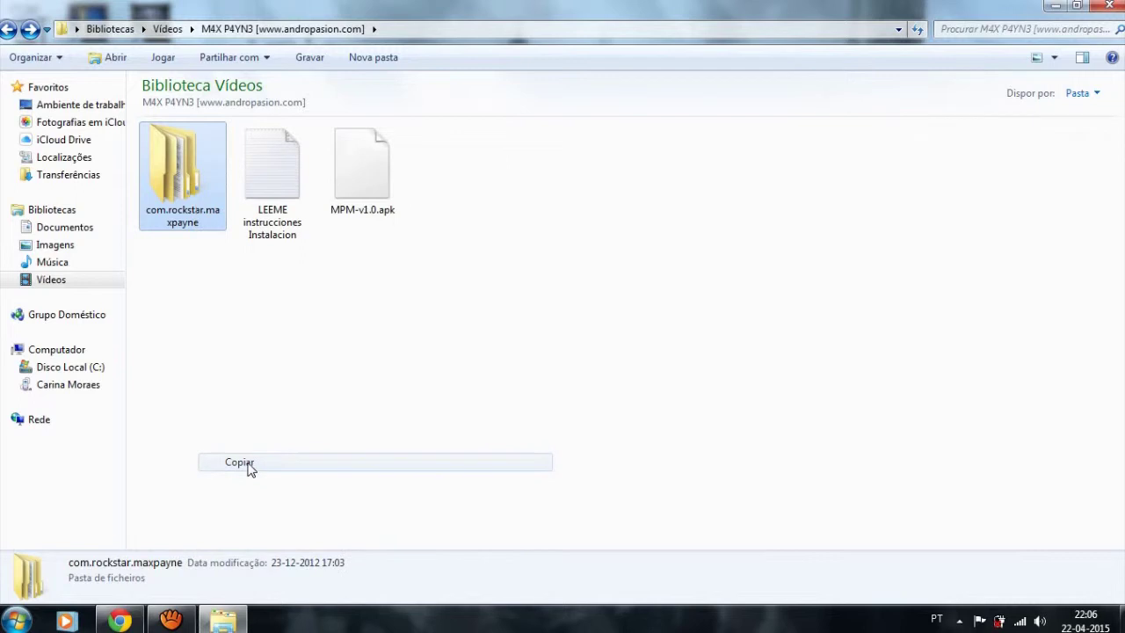
{"action": "left_click", "coordinate": [84, 387]}
{"action": "double_click", "coordinate": [213, 108]}
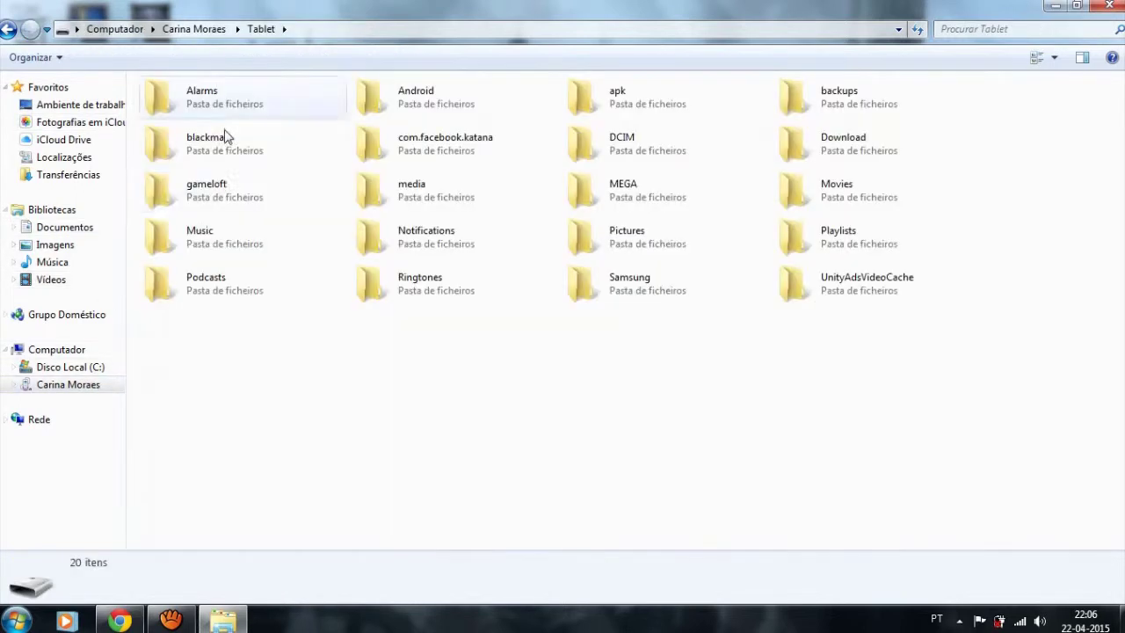
{"action": "double_click", "coordinate": [463, 104]}
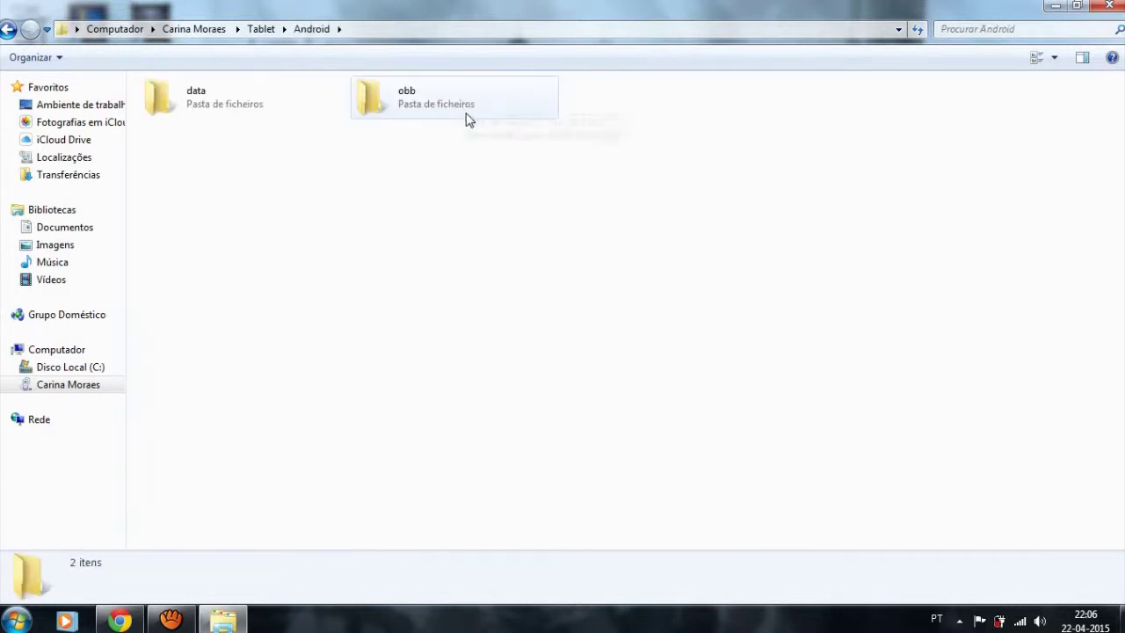
{"action": "double_click", "coordinate": [201, 113]}
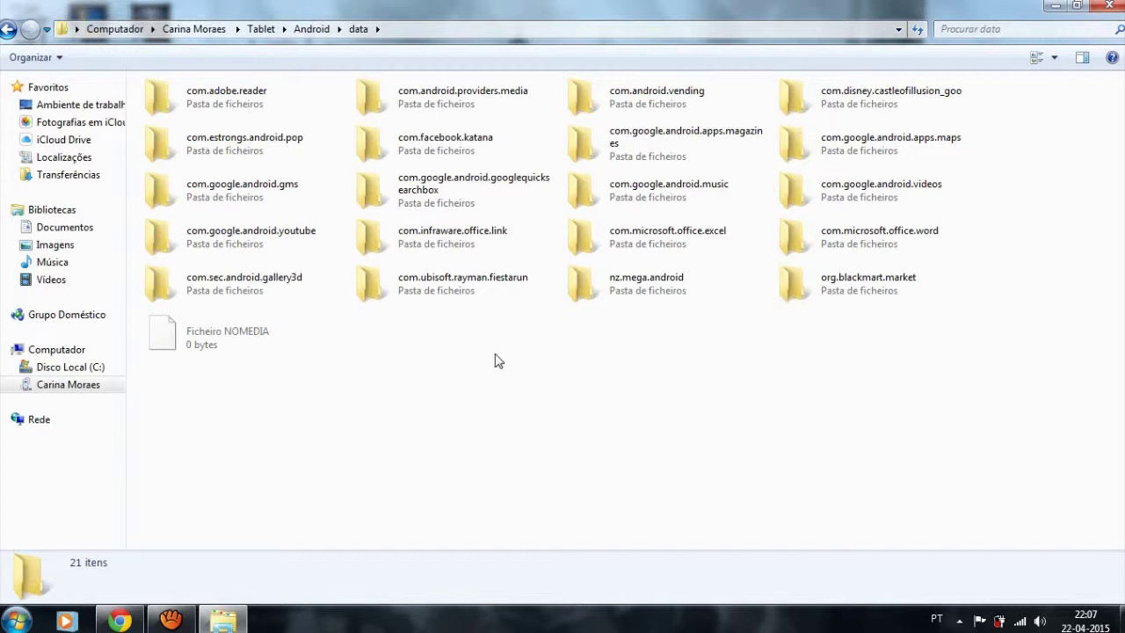
{"action": "right_click", "coordinate": [395, 376]}
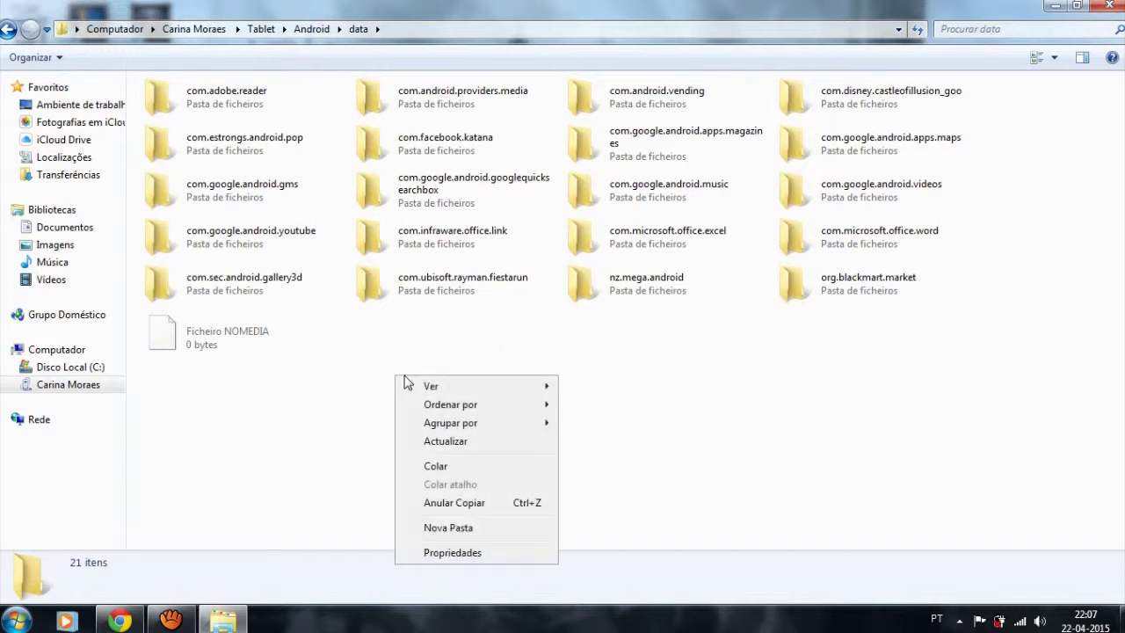
{"action": "left_click", "coordinate": [448, 465]}
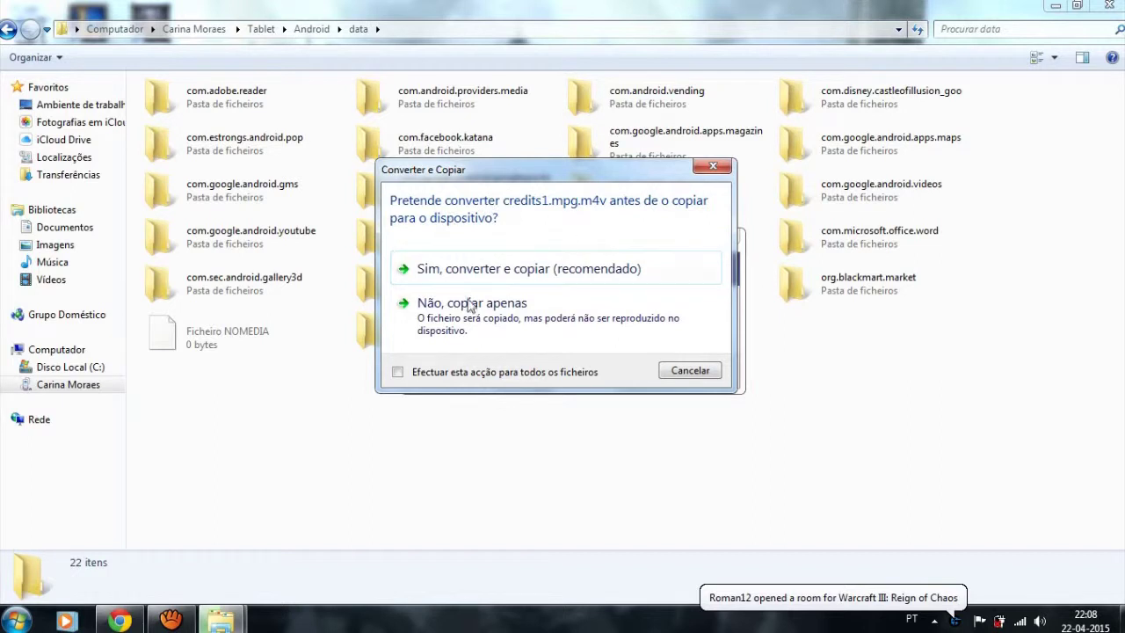
Choose to convert and copy credits1.mpg.m4v, applying this action to all files.
{"action": "left_click", "coordinate": [398, 372]}
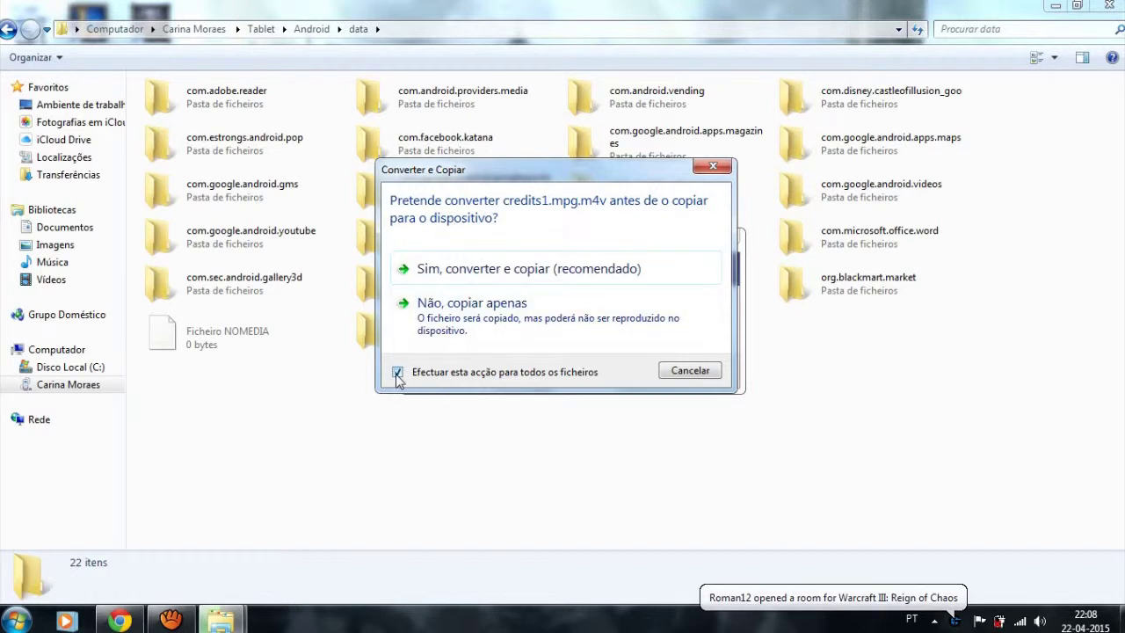
{"action": "left_click", "coordinate": [493, 270]}
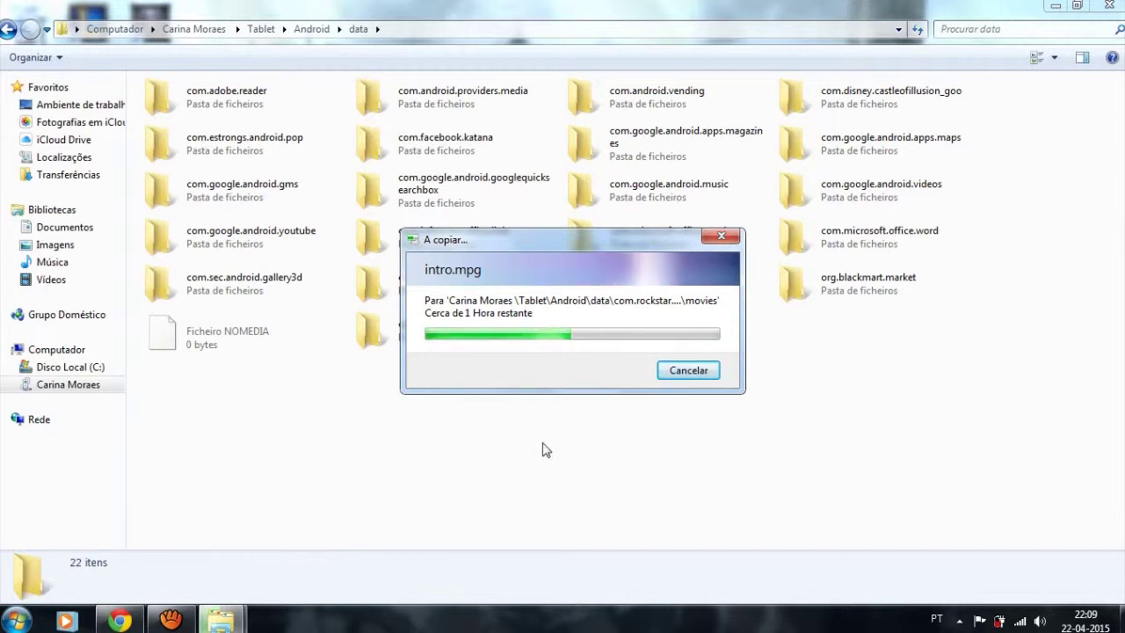
Switch to aTube Catcher, pause and resume the screen recording during the transfer, and minimize its window.
{"action": "left_click", "coordinate": [155, 621]}
{"action": "left_click", "coordinate": [687, 410]}
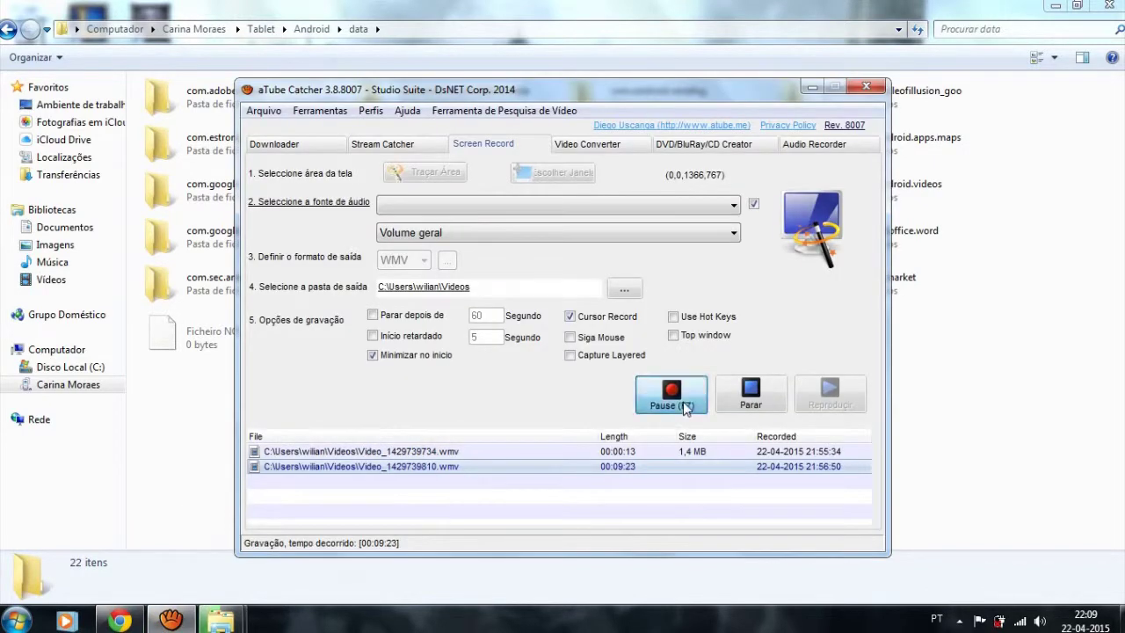
{"action": "left_click", "coordinate": [811, 86]}
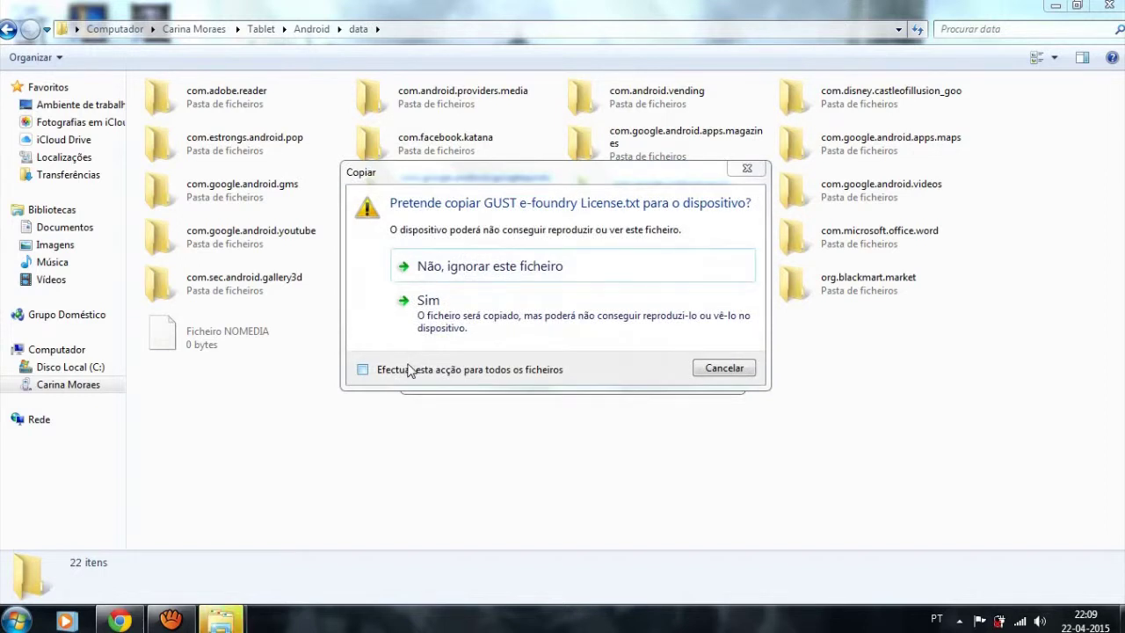
Allow GUST e-foundry License.txt to be copied to the device, applying the answer to all files.
{"action": "left_click", "coordinate": [363, 370]}
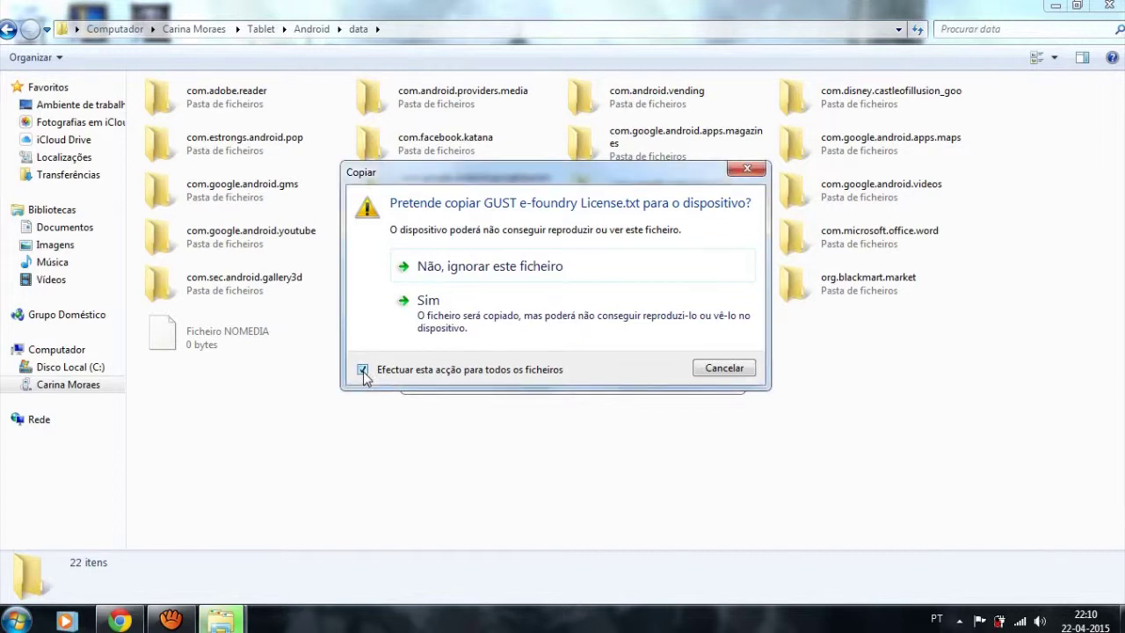
{"action": "left_click", "coordinate": [444, 318]}
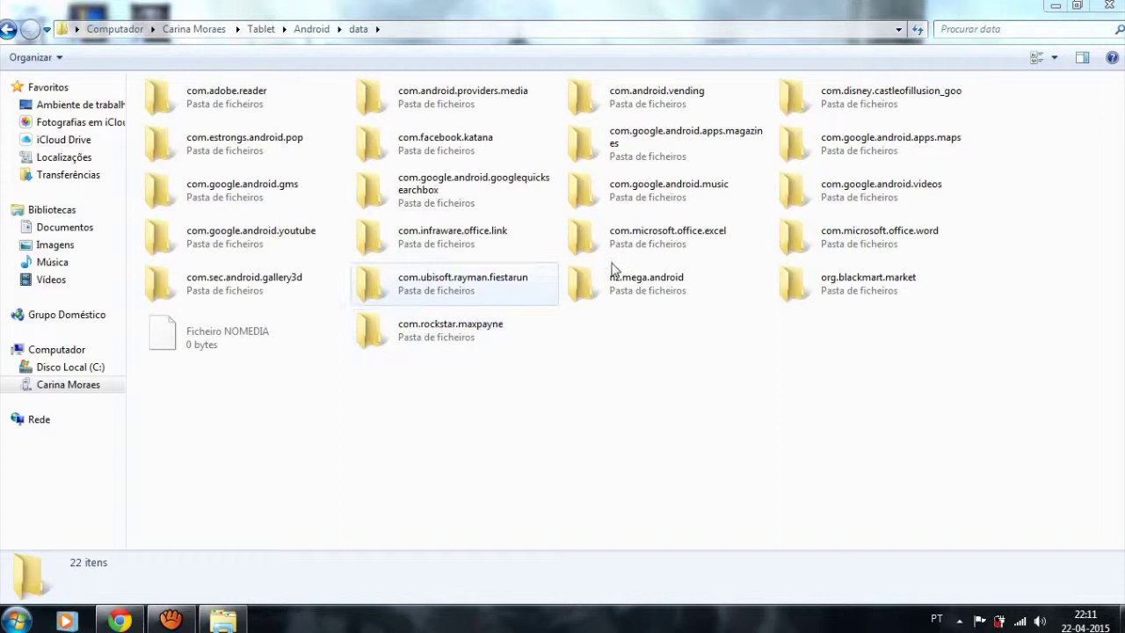
Examine the obb folder inside the tablet's Android folder, and return to the root of Tablet storage.
{"action": "left_click", "coordinate": [6, 32]}
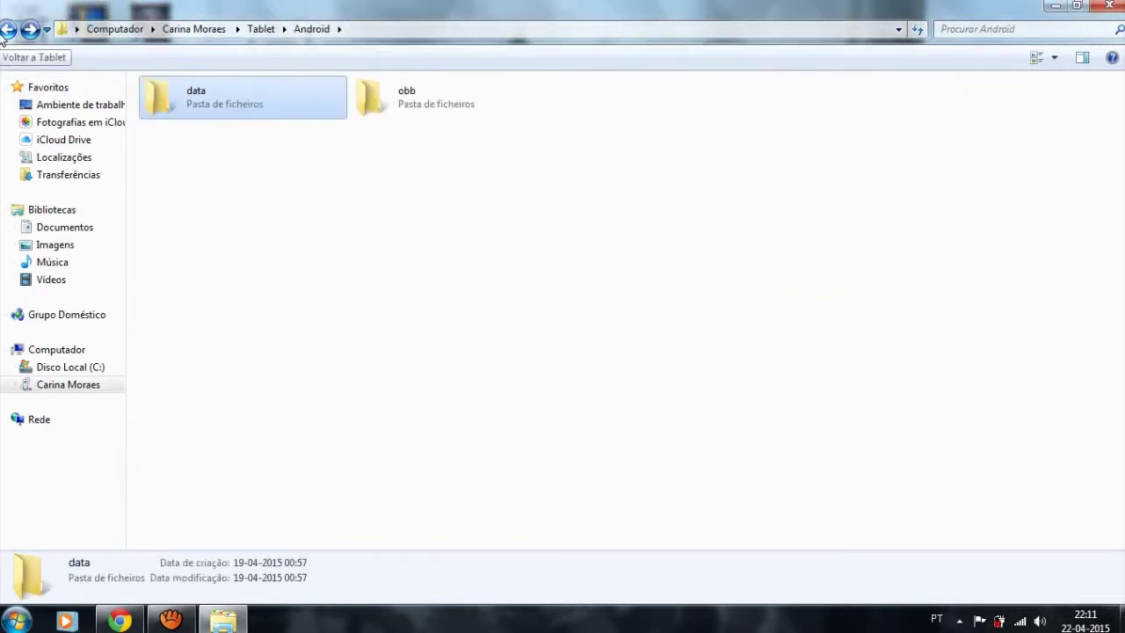
{"action": "double_click", "coordinate": [389, 103]}
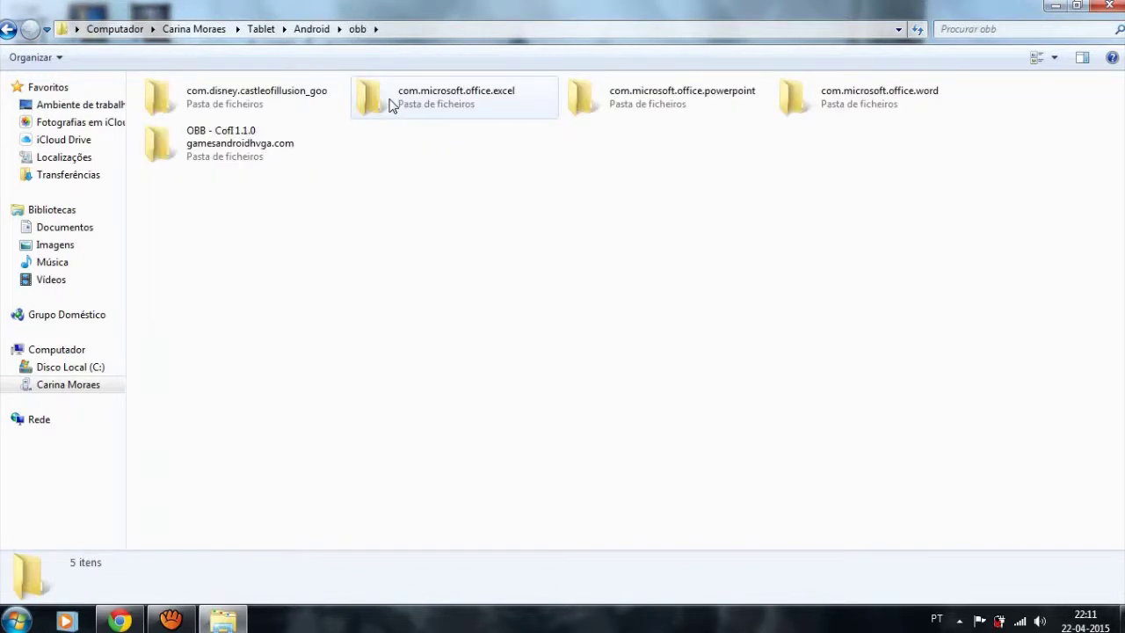
{"action": "left_click", "coordinate": [10, 31]}
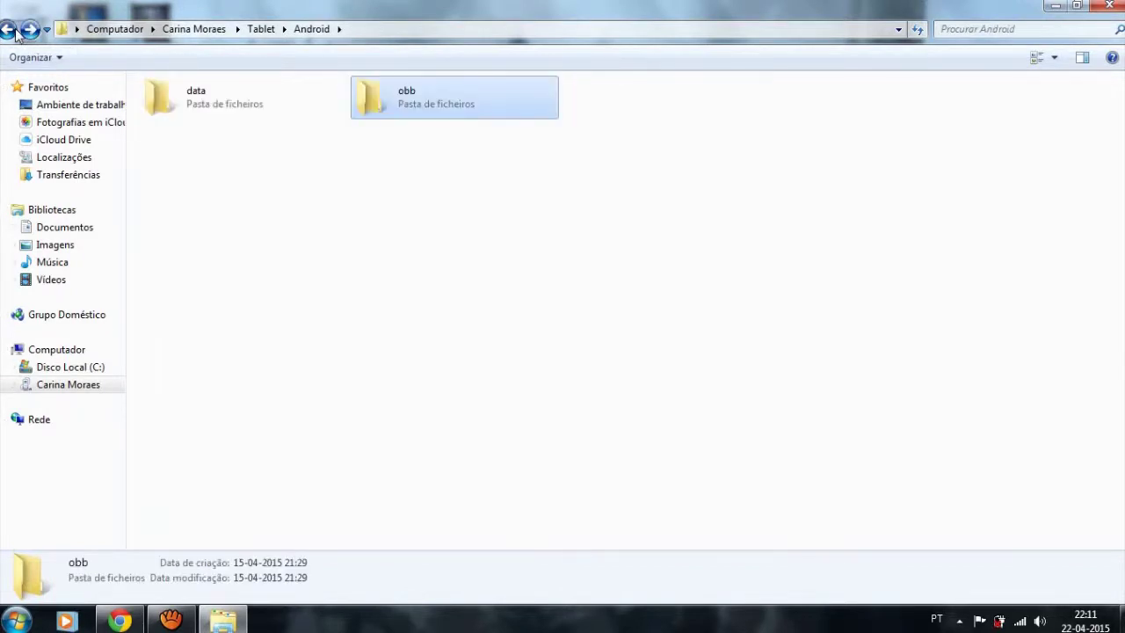
{"action": "left_click", "coordinate": [12, 31]}
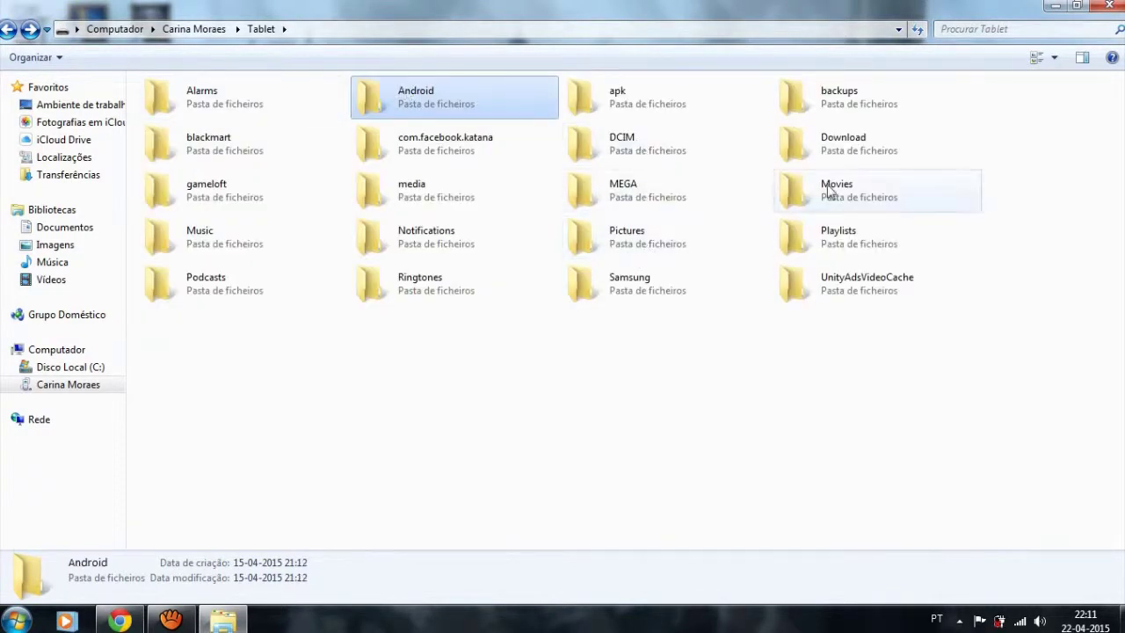
{"action": "left_click", "coordinate": [1057, 7]}
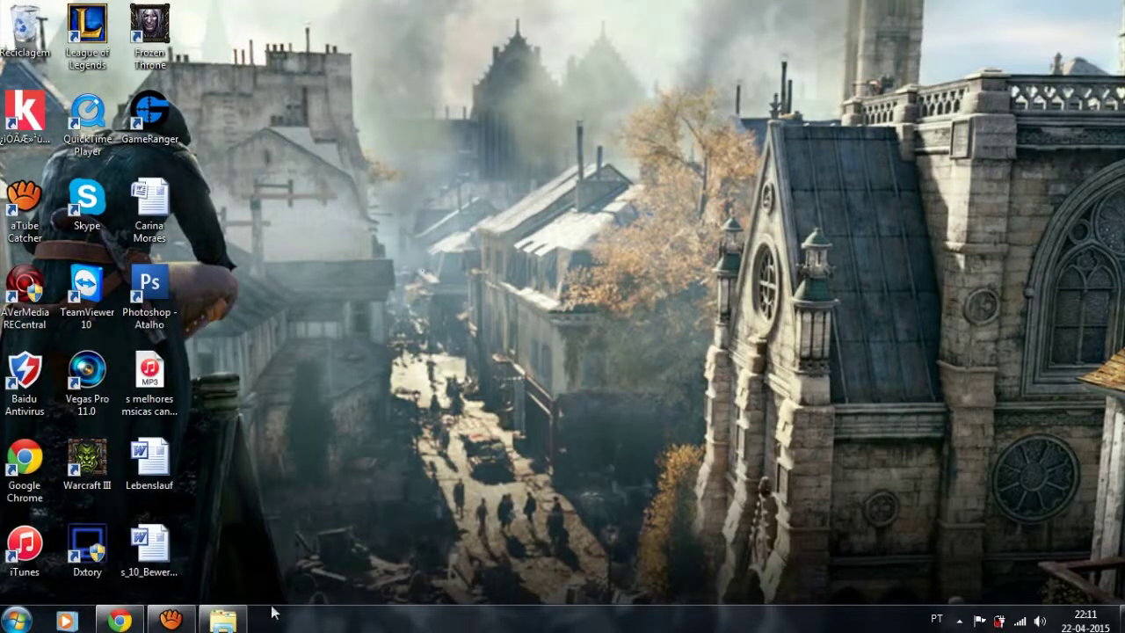
{"action": "left_click", "coordinate": [223, 620]}
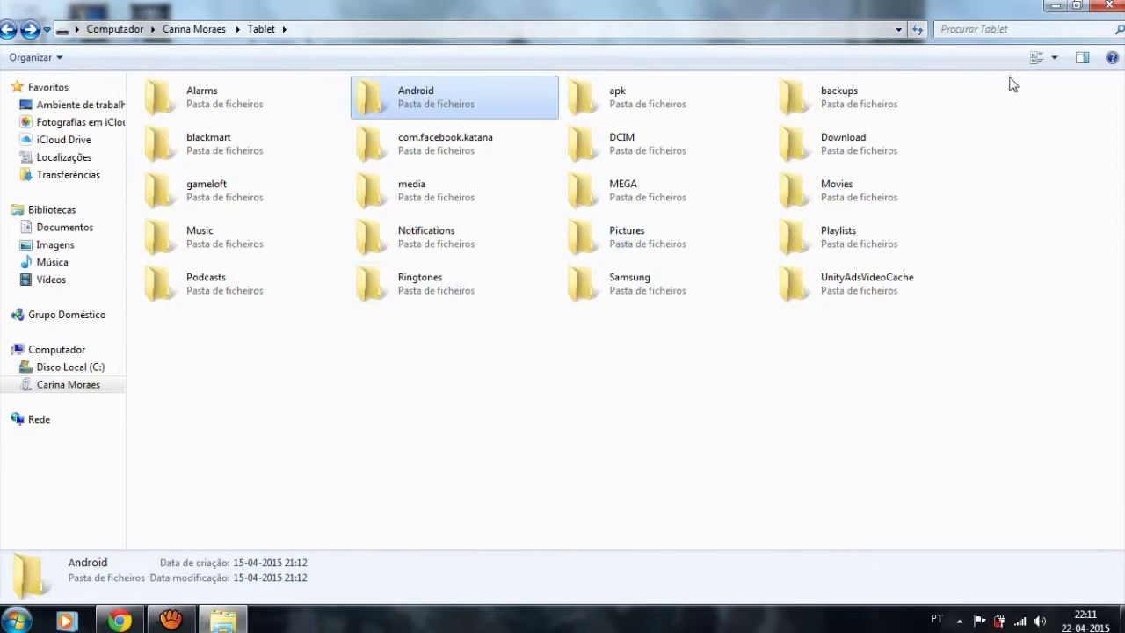
{"action": "left_click", "coordinate": [1057, 7]}
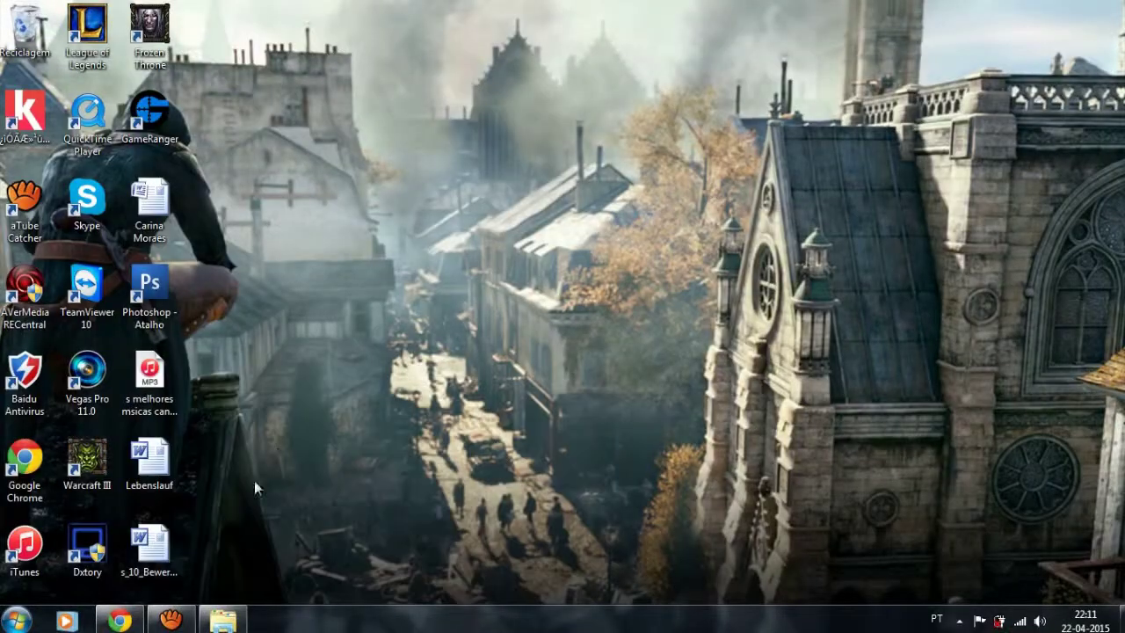
Switch to aTube Catcher, pause and resume the recording, and go back to the Tablet storage window.
{"action": "left_click", "coordinate": [170, 620]}
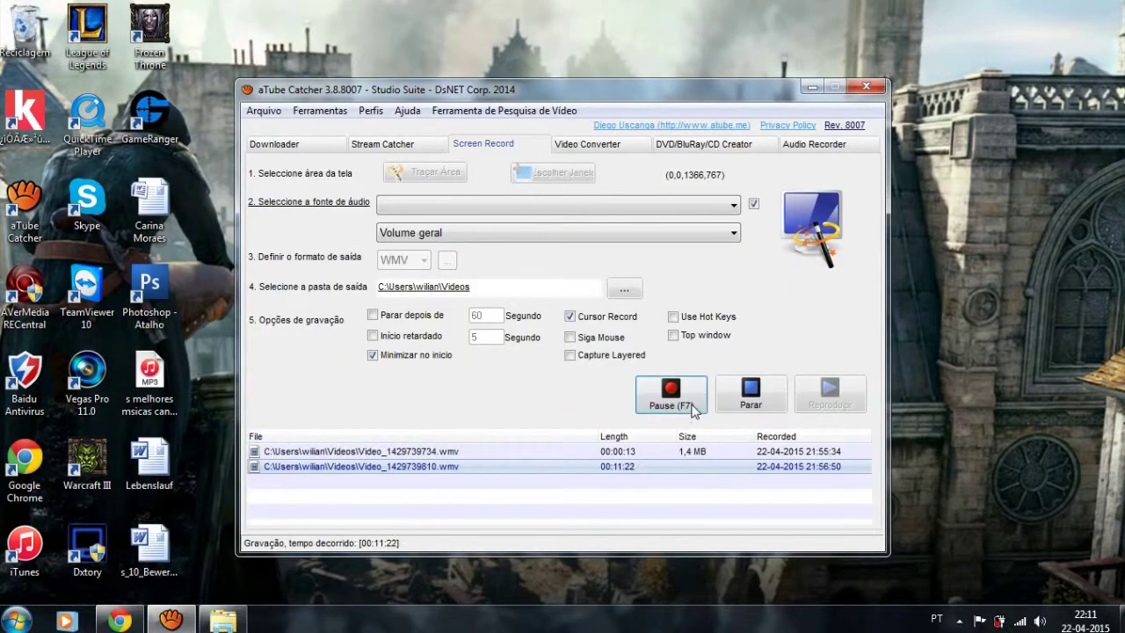
{"action": "left_click", "coordinate": [813, 87]}
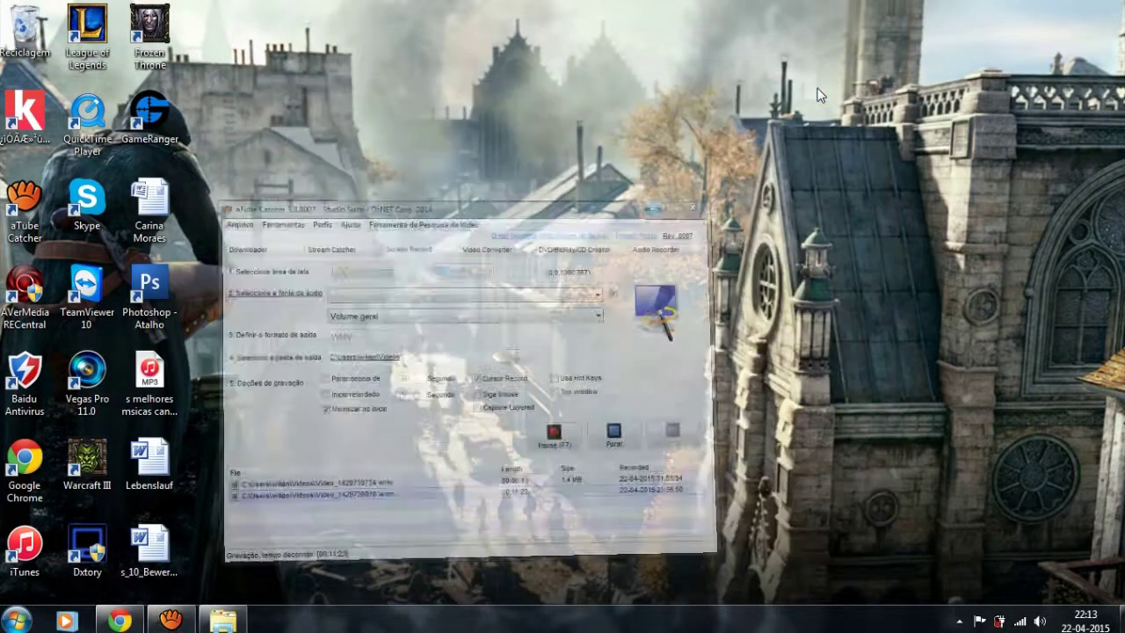
{"action": "left_click", "coordinate": [222, 619]}
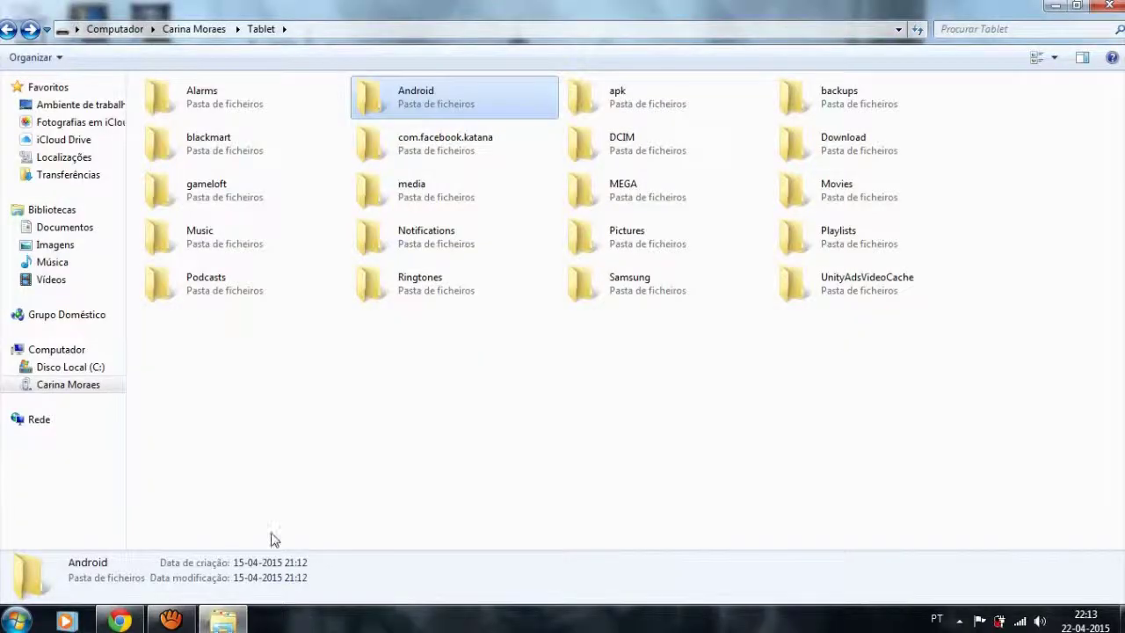
Go back to the device's storage overview to check the Tablet drive, and minimize the window to show the desktop.
{"action": "left_click", "coordinate": [7, 29]}
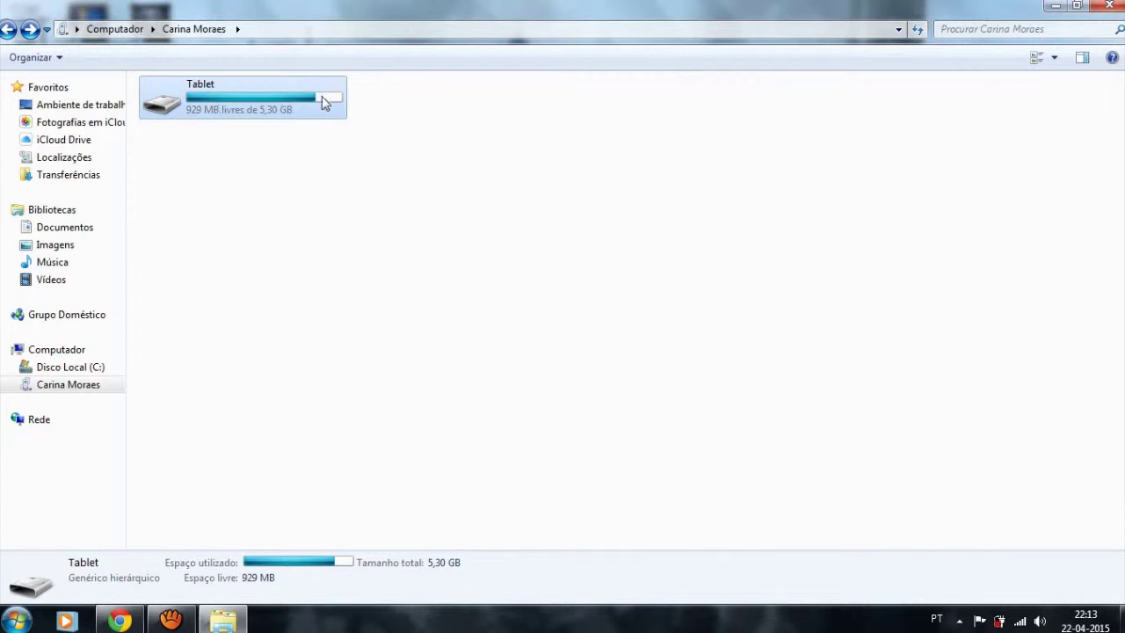
{"action": "left_click", "coordinate": [1054, 6]}
{"action": "right_click", "coordinate": [375, 389]}
{"action": "left_click", "coordinate": [429, 436]}
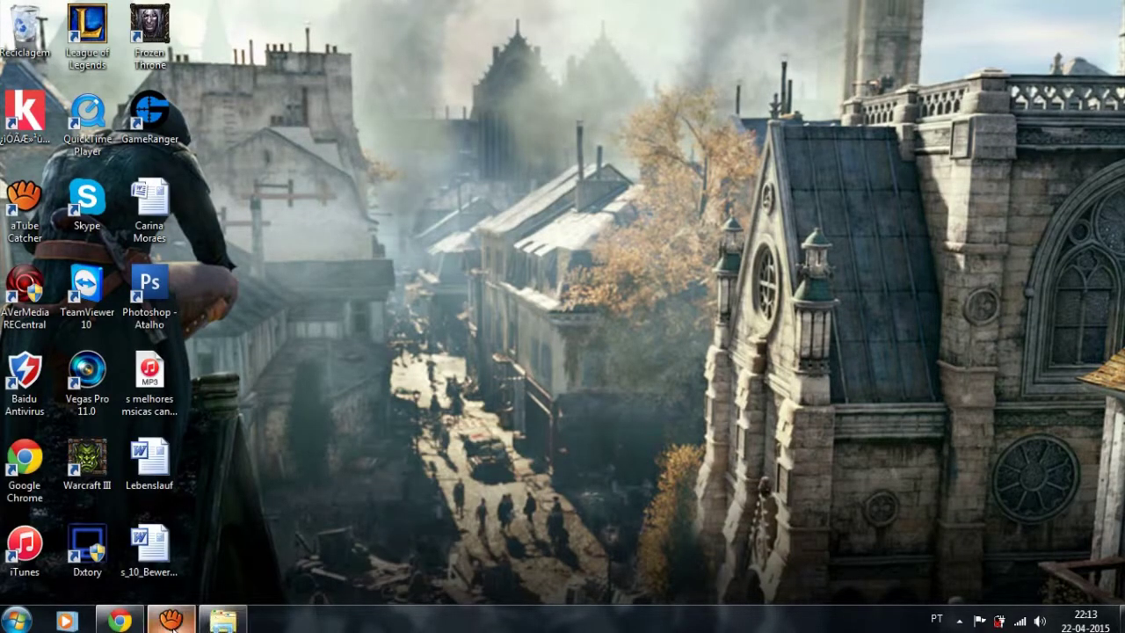
{"action": "mouse_move", "coordinate": [172, 621]}
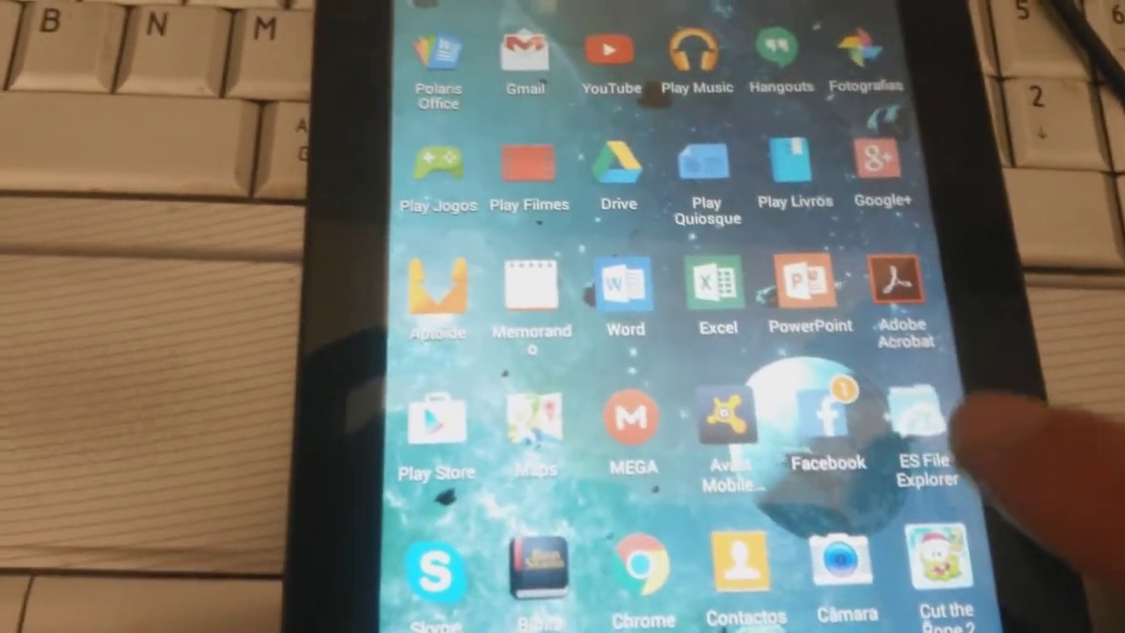
Switch to ES File Explorer on the tablet and install MPM-v1.0.apk from the apk folder, accepting its requested permissions.
{"action": "left_click", "coordinate": [883, 387]}
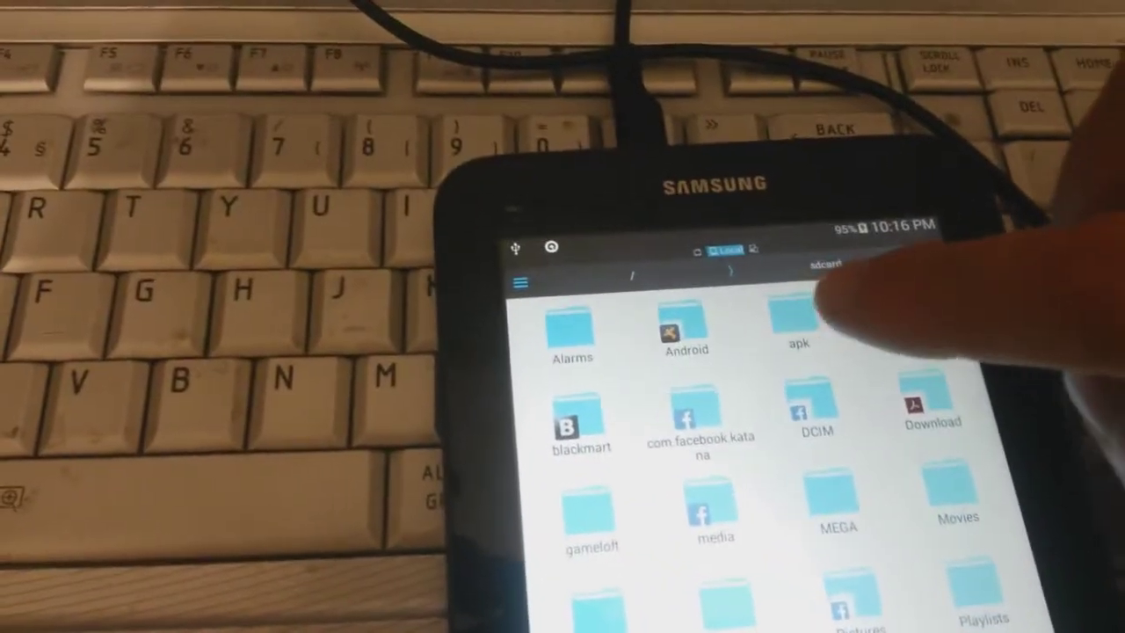
{"action": "left_click", "coordinate": [799, 318]}
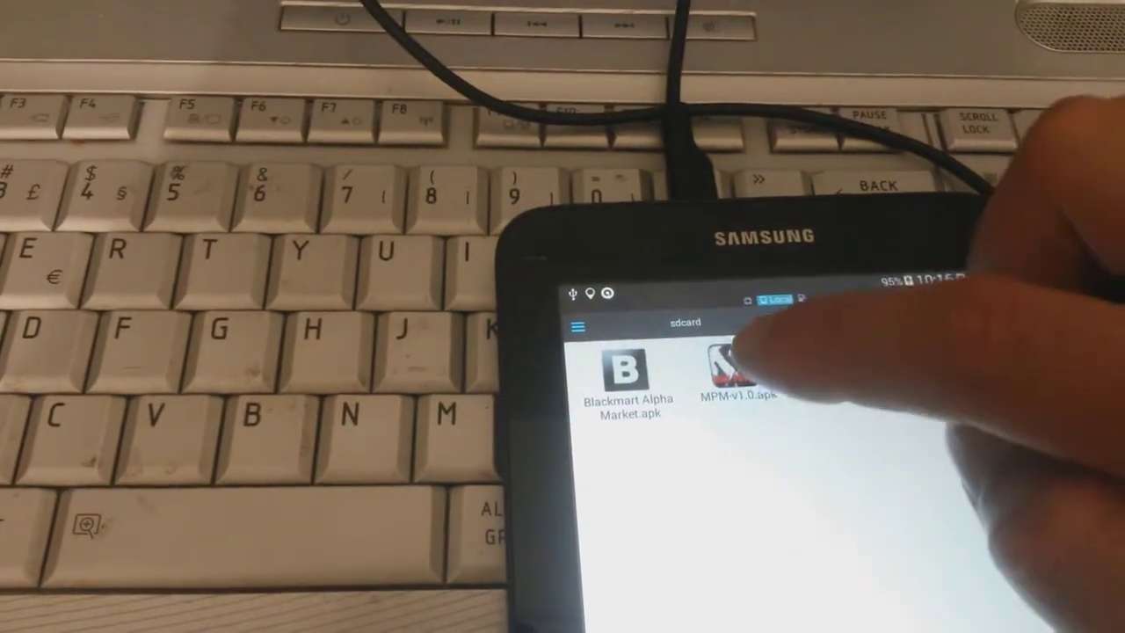
{"action": "left_click", "coordinate": [729, 373]}
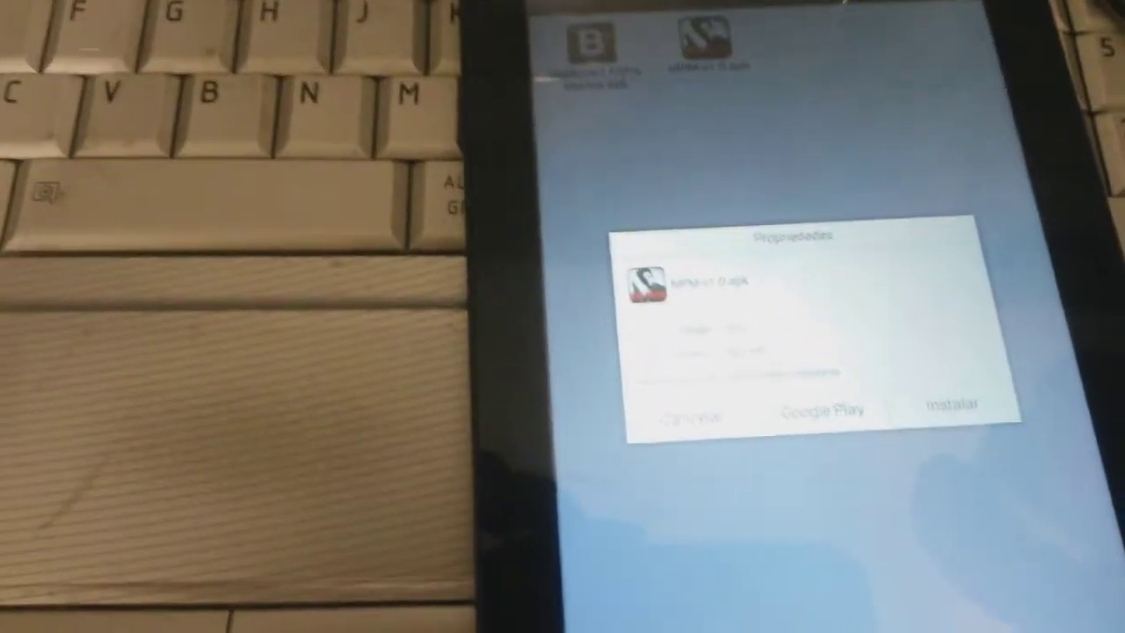
{"action": "left_click", "coordinate": [924, 389]}
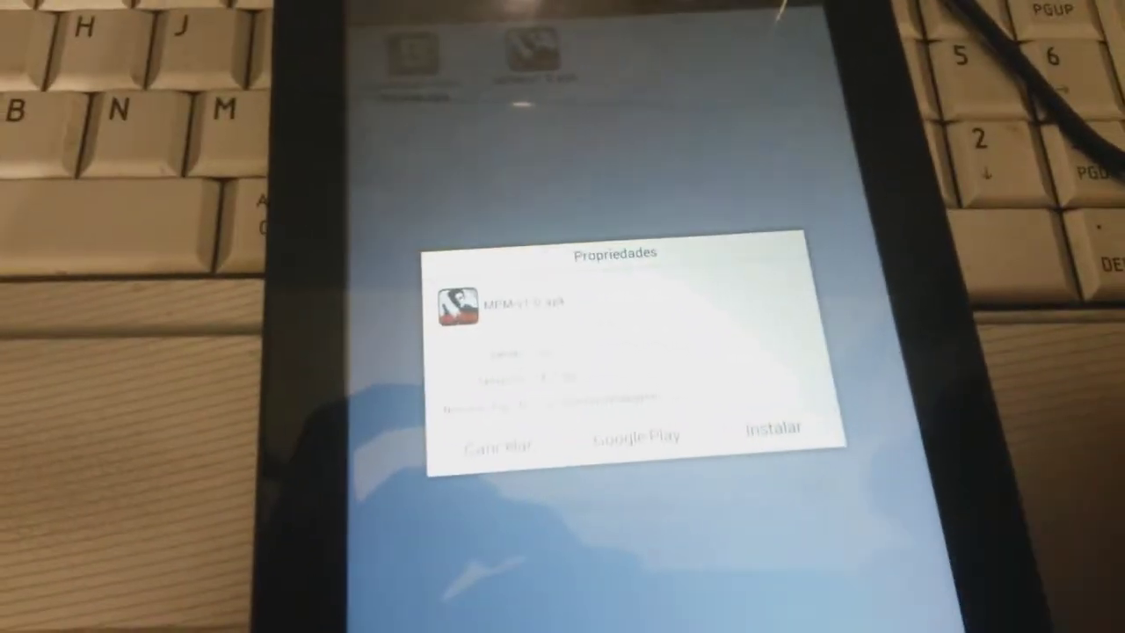
{"action": "left_click", "coordinate": [798, 457]}
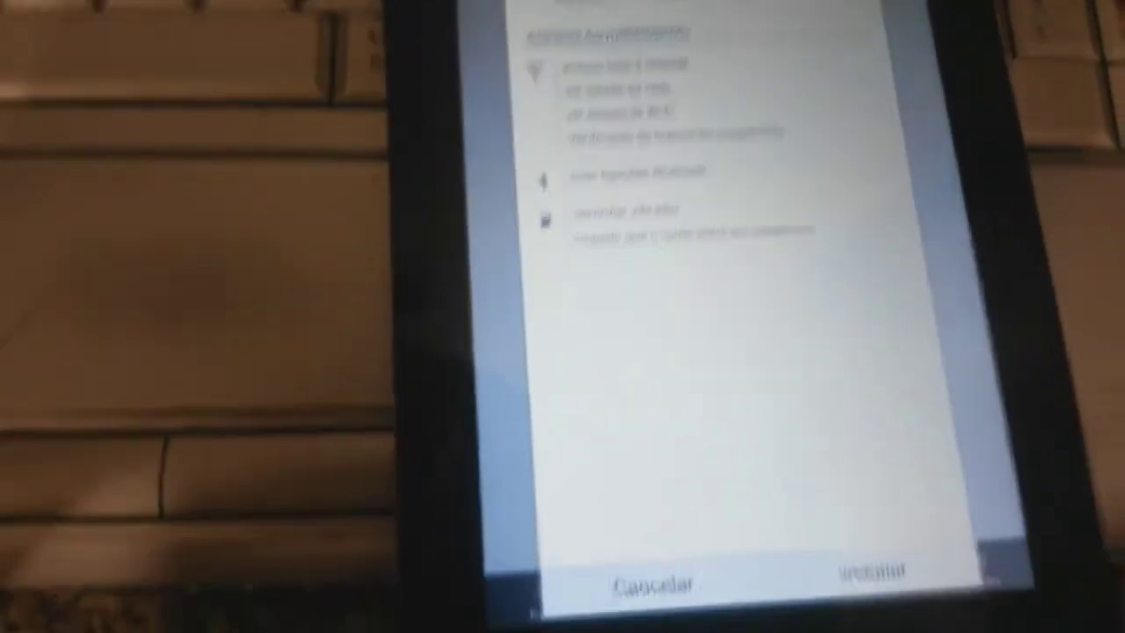
{"action": "left_click", "coordinate": [876, 552]}
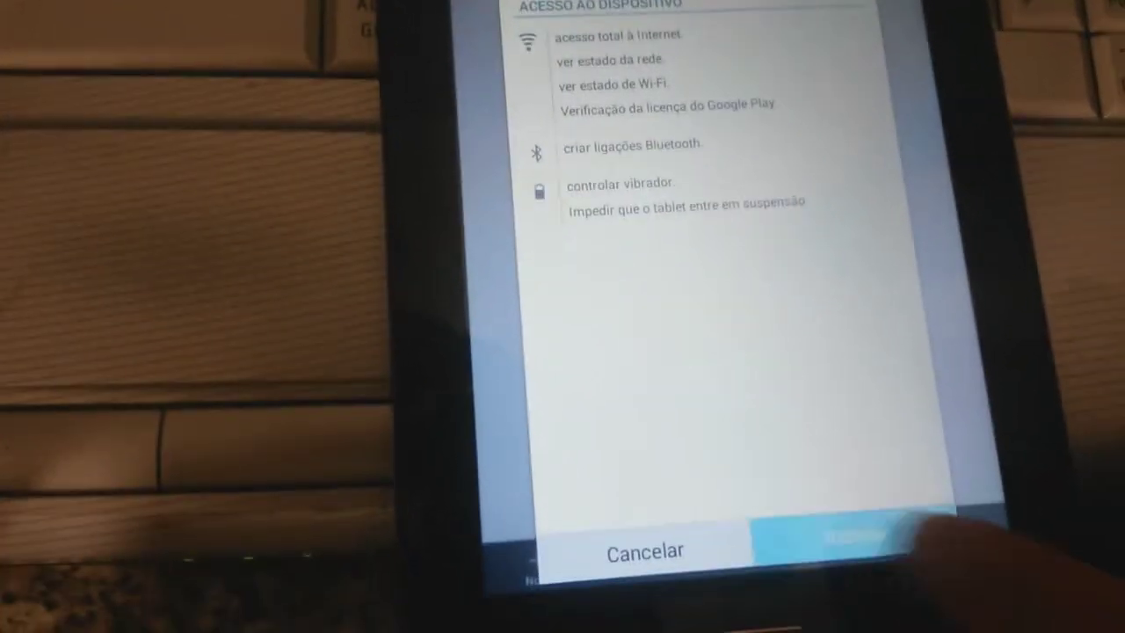